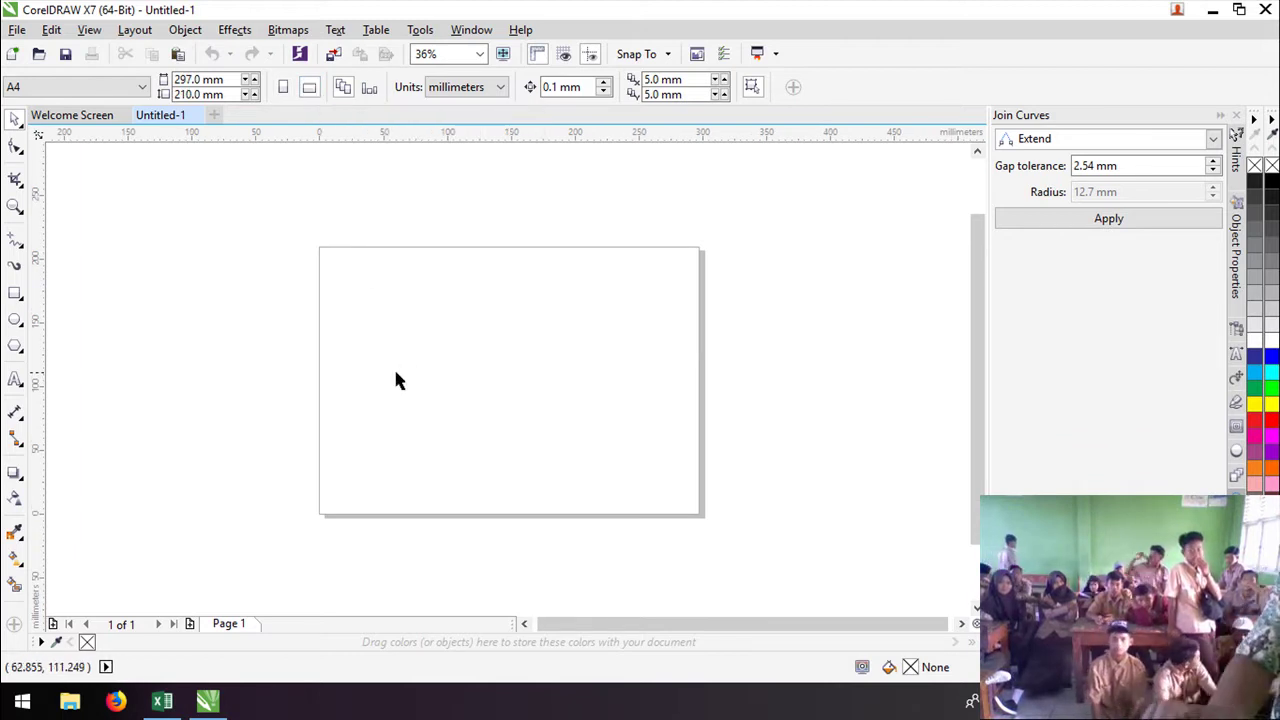
Step: Draw a circle about 179 mm in diameter on the page with the Ellipse tool
{"action": "left_click", "coordinate": [16, 322]}
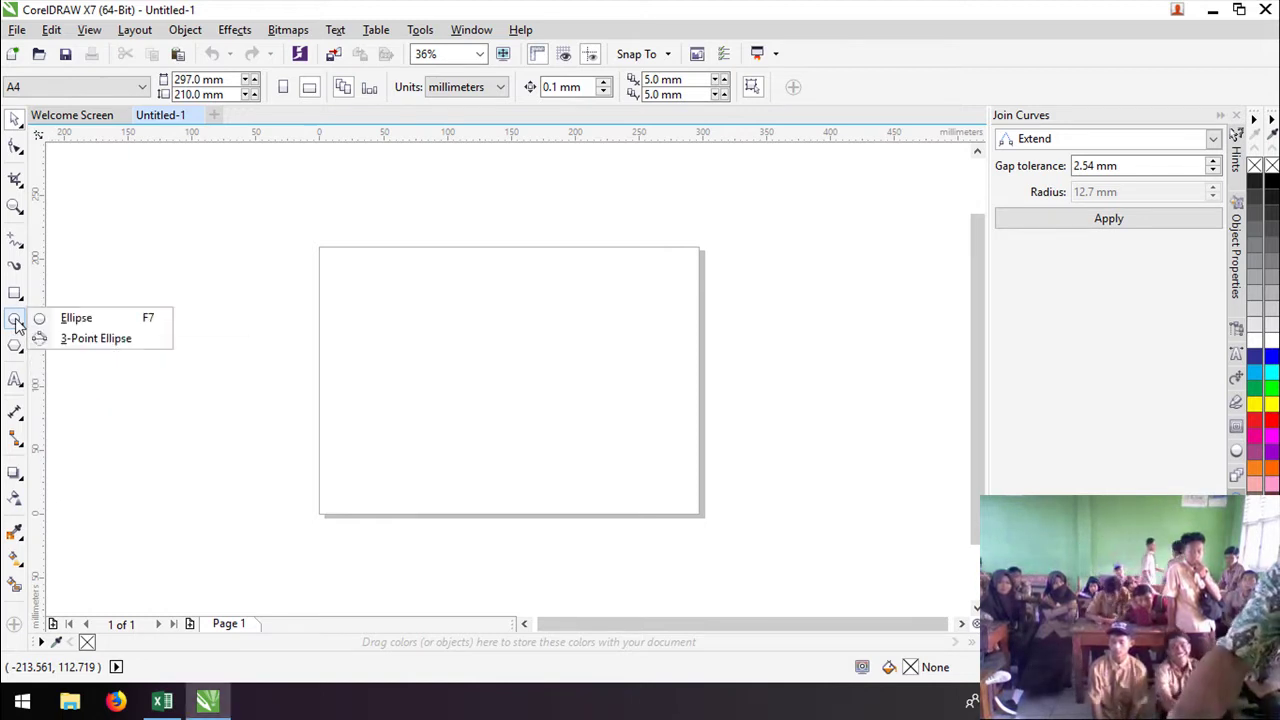
{"action": "left_click", "coordinate": [68, 320]}
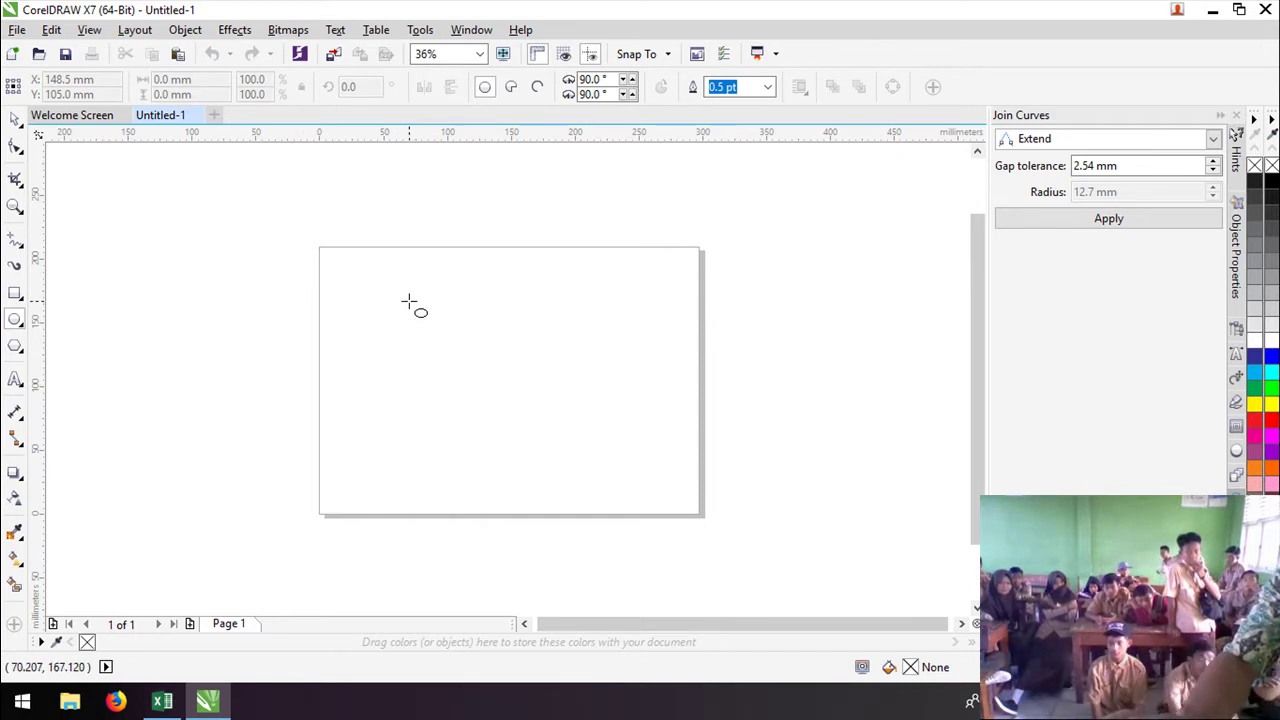
{"action": "left_click_drag", "start_coordinate": [406, 288], "coordinate": [530, 516]}
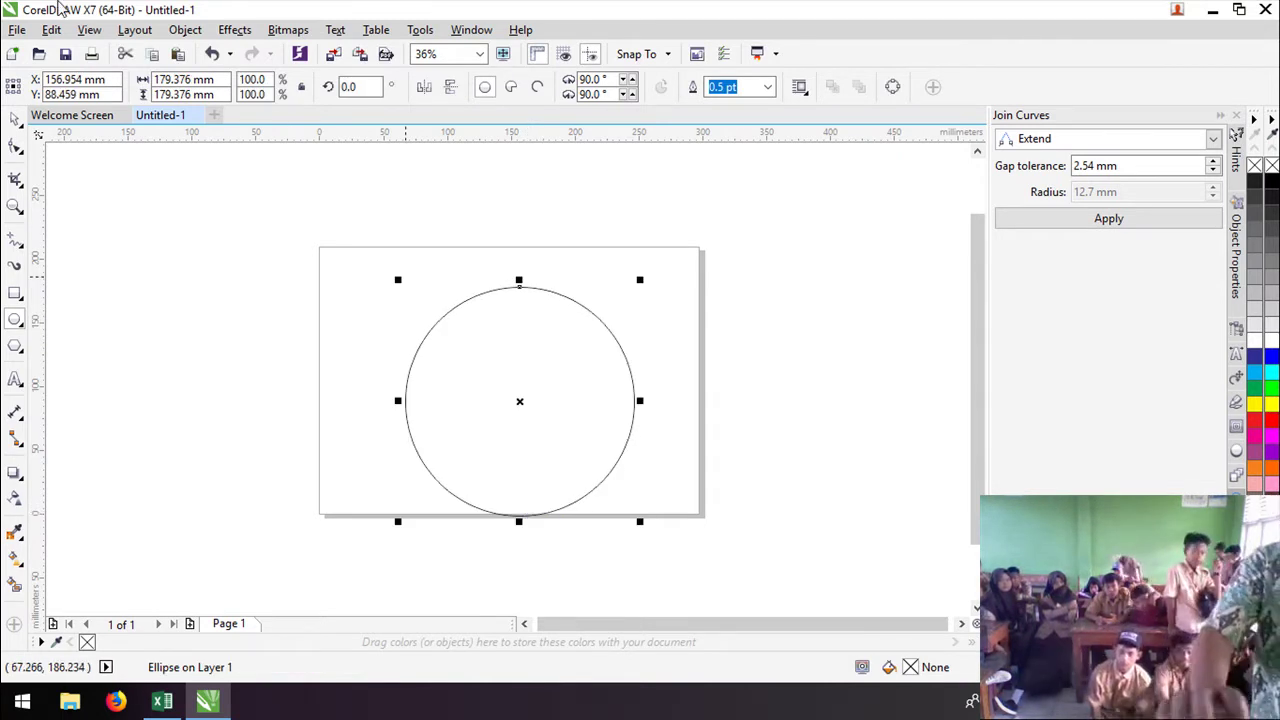
{"action": "left_click", "coordinate": [13, 120]}
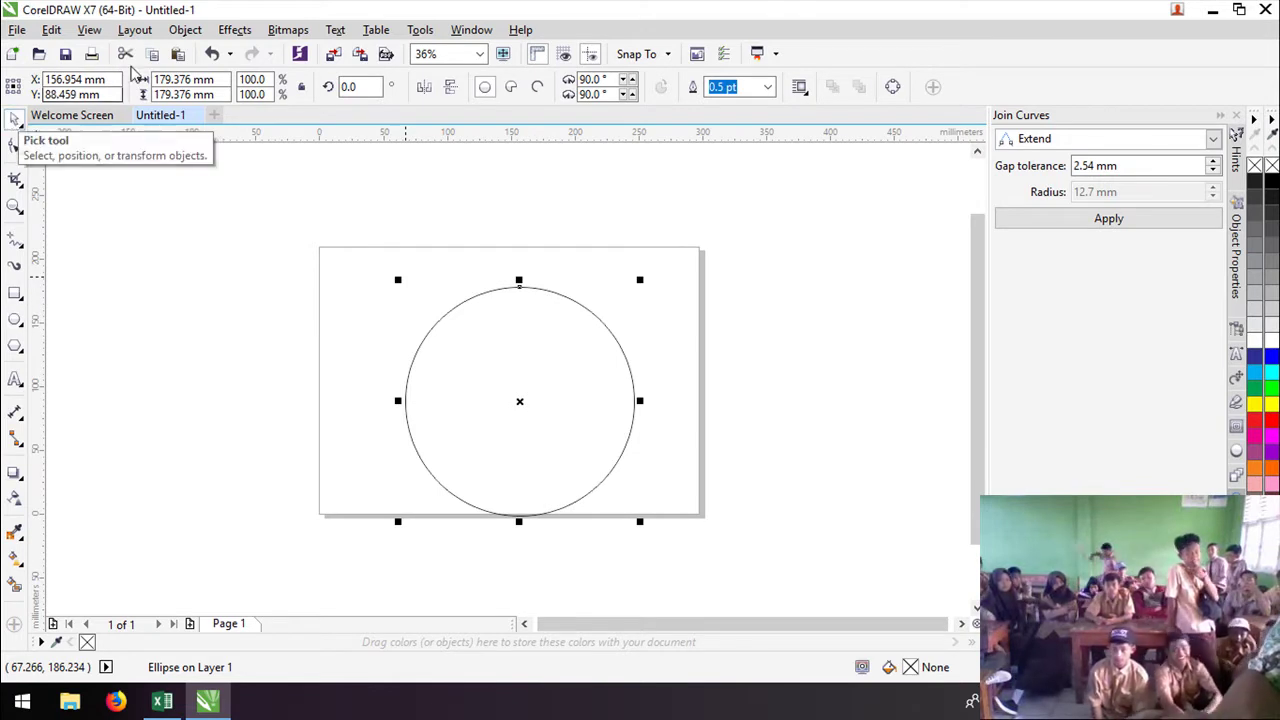
Step: Fit text to the circle's path and enter "ABAN BARIQ CHANNEL" along its upper arc
{"action": "left_click", "coordinate": [333, 30]}
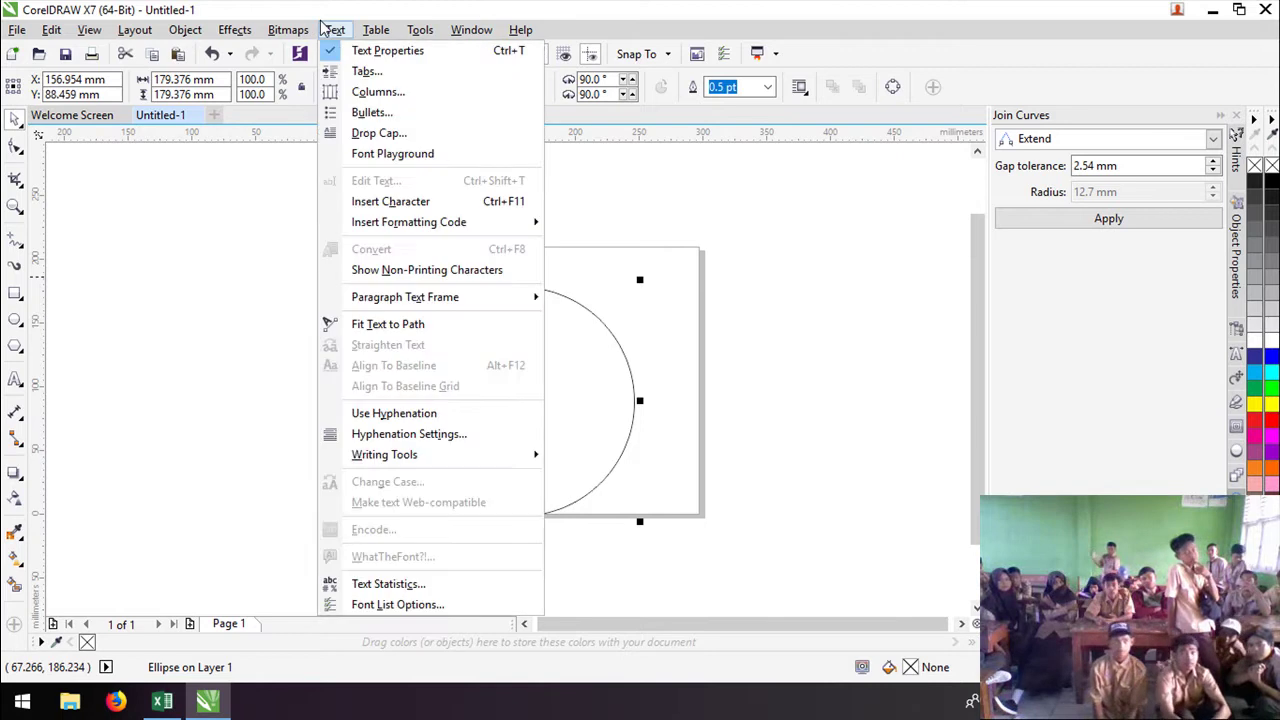
{"action": "left_click", "coordinate": [380, 326]}
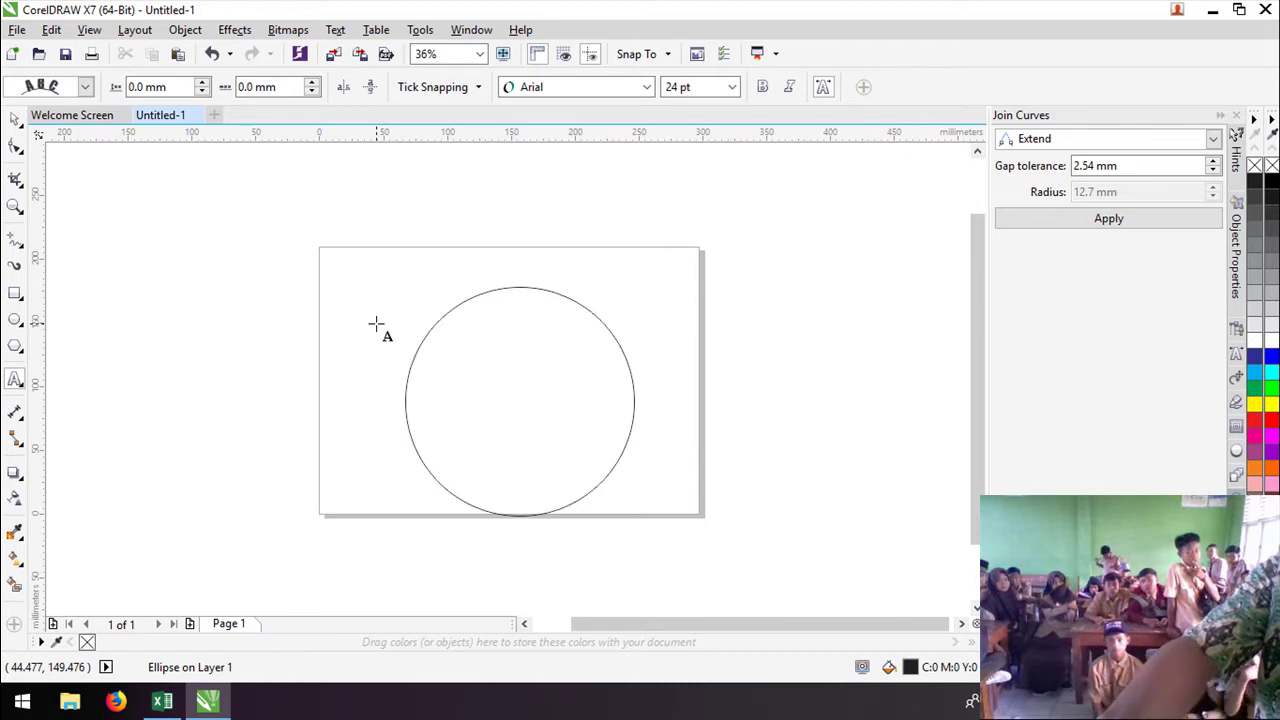
{"action": "type", "text": "ABAN"}
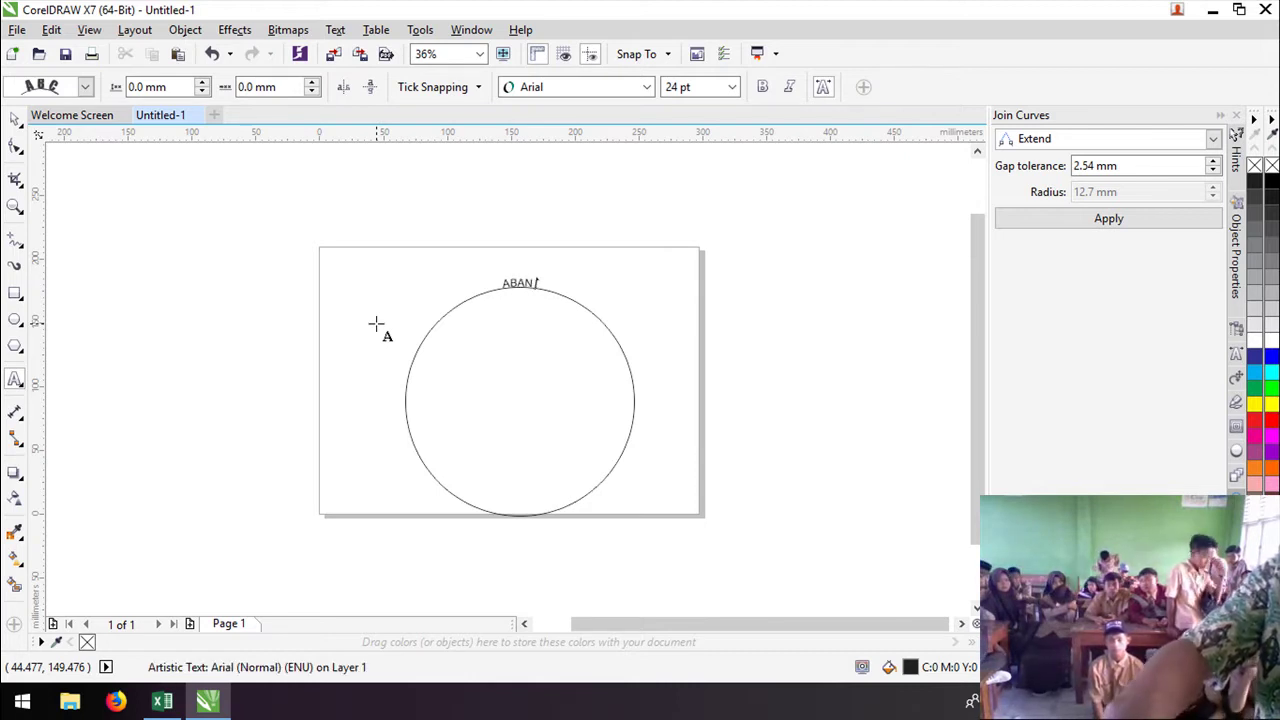
{"action": "type", "text": " BARIQ"}
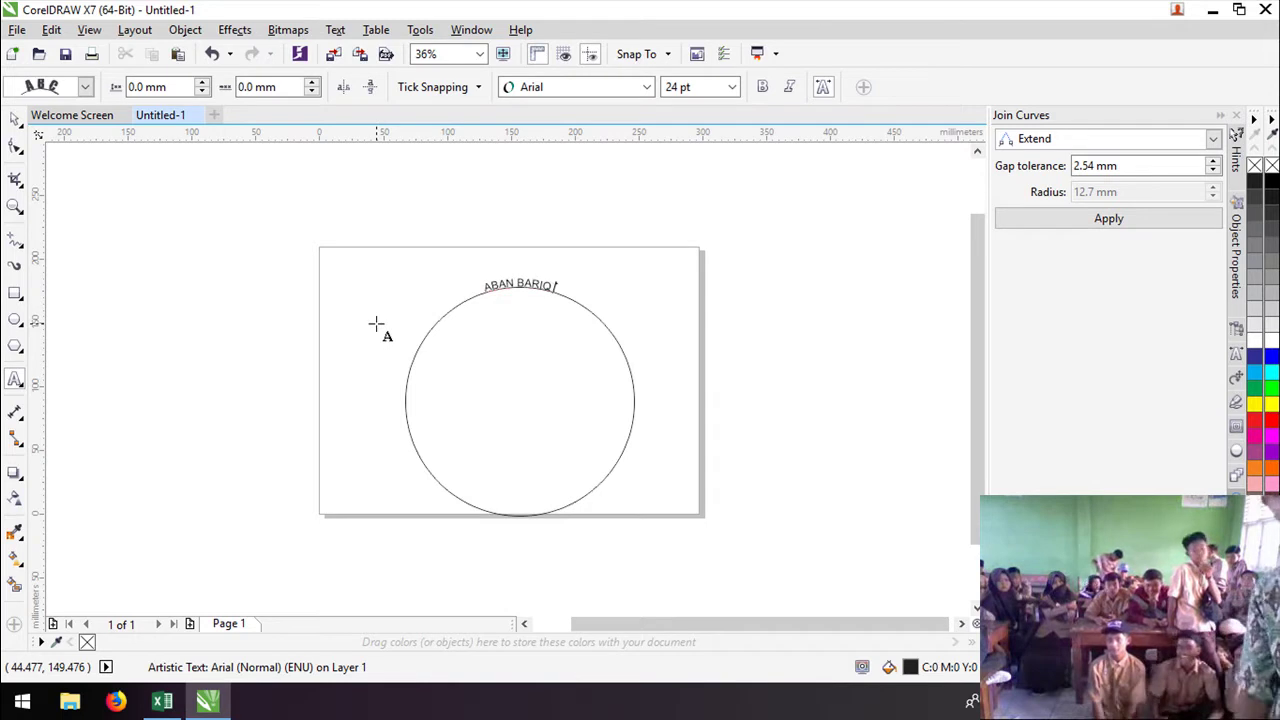
{"action": "type", "text": " CHANNEL"}
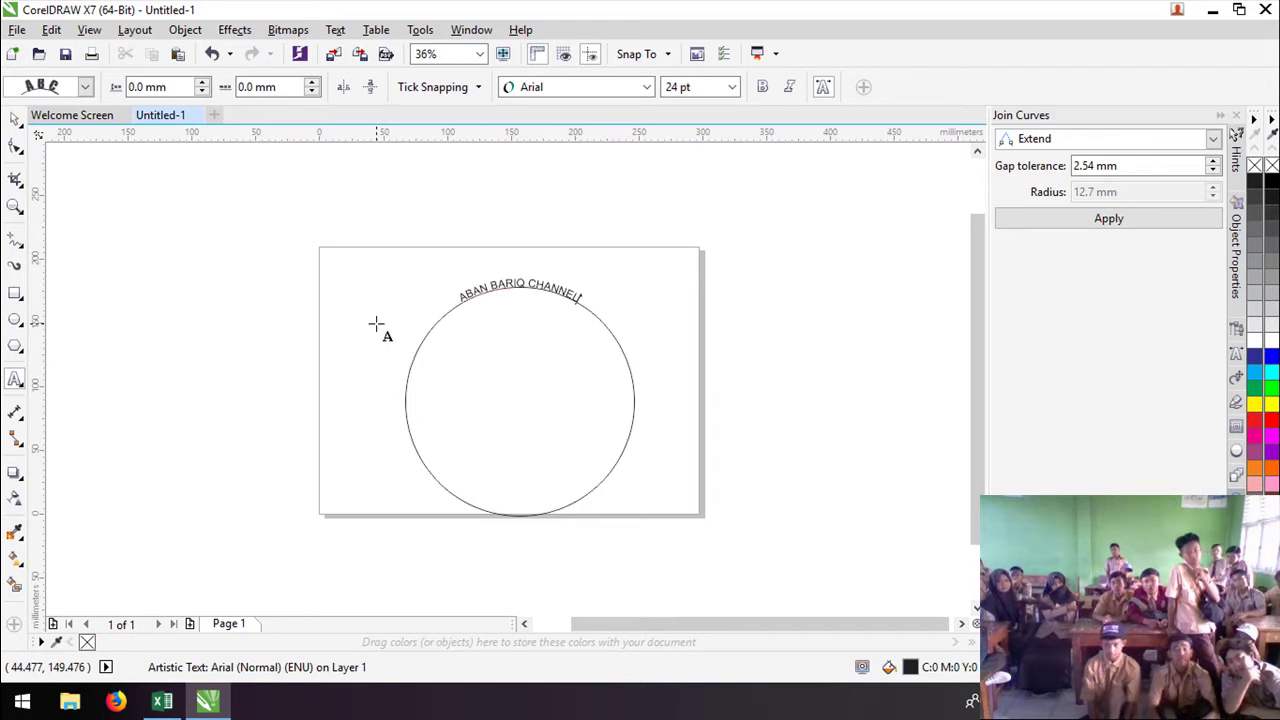
Step: Format the whole upper arc text as 48 pt bold and deselect it
{"action": "key", "text": "ctrl+a"}
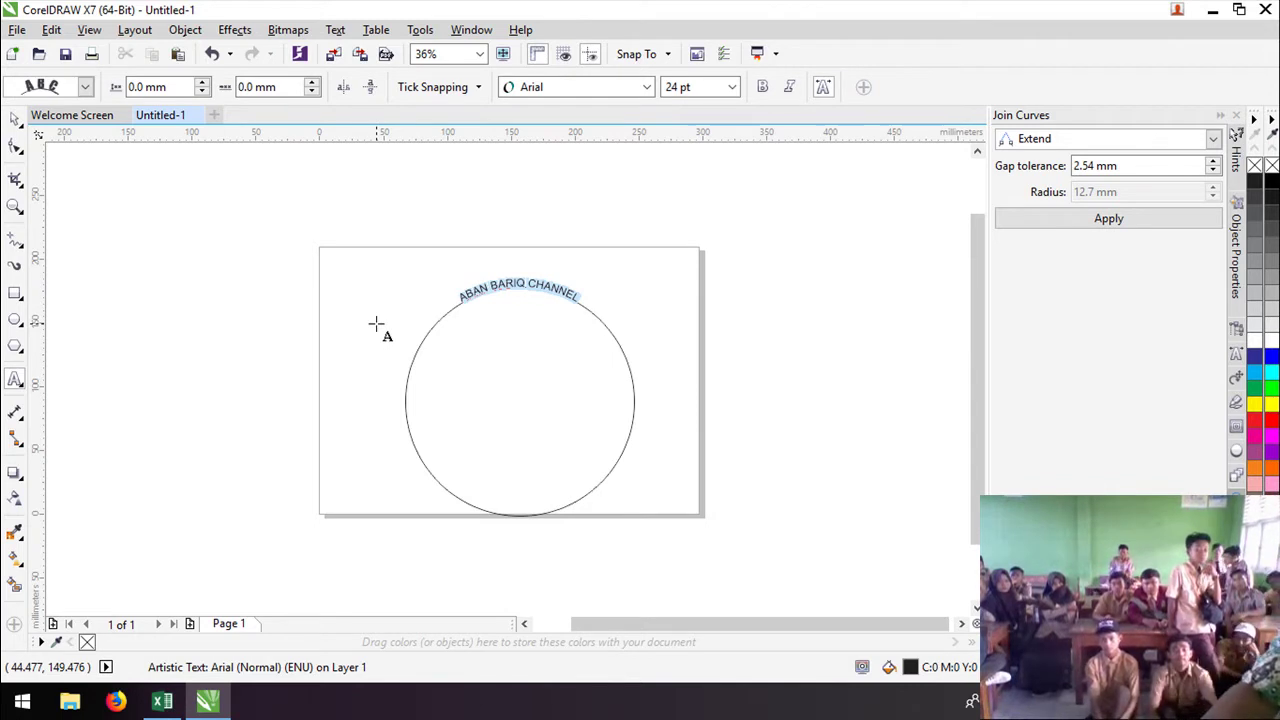
{"action": "left_click", "coordinate": [733, 88]}
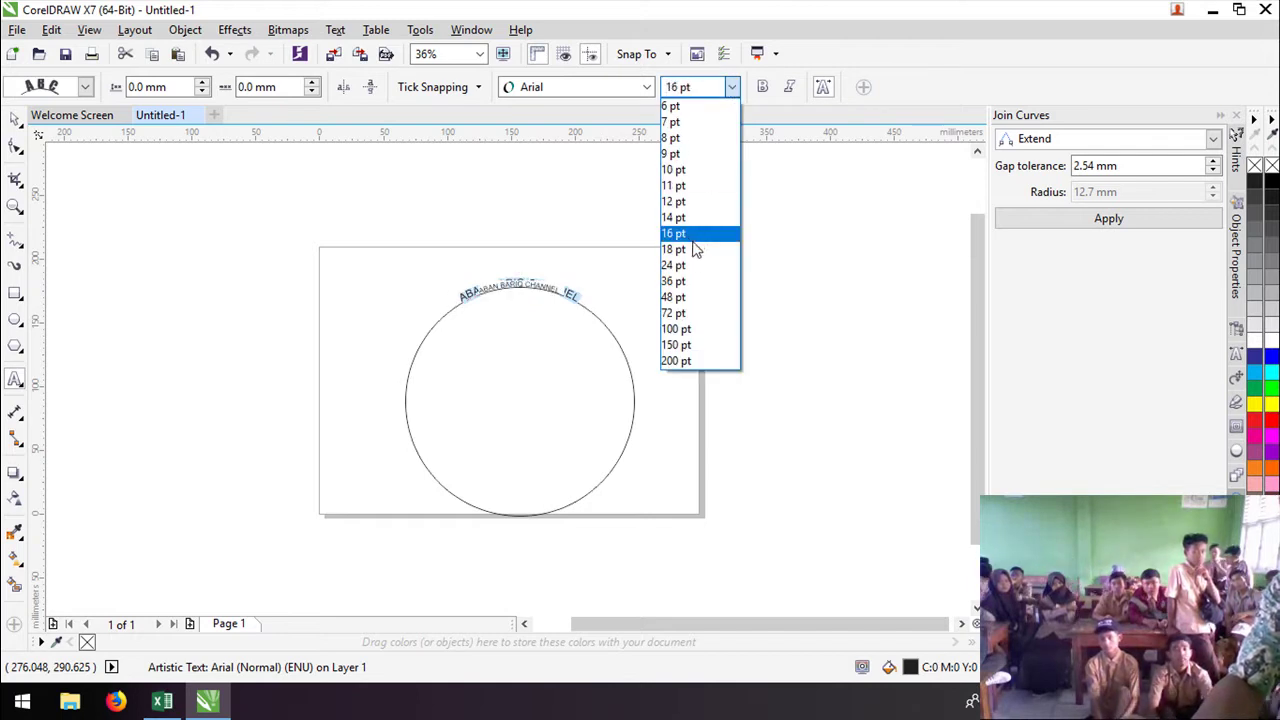
{"action": "left_click", "coordinate": [693, 297]}
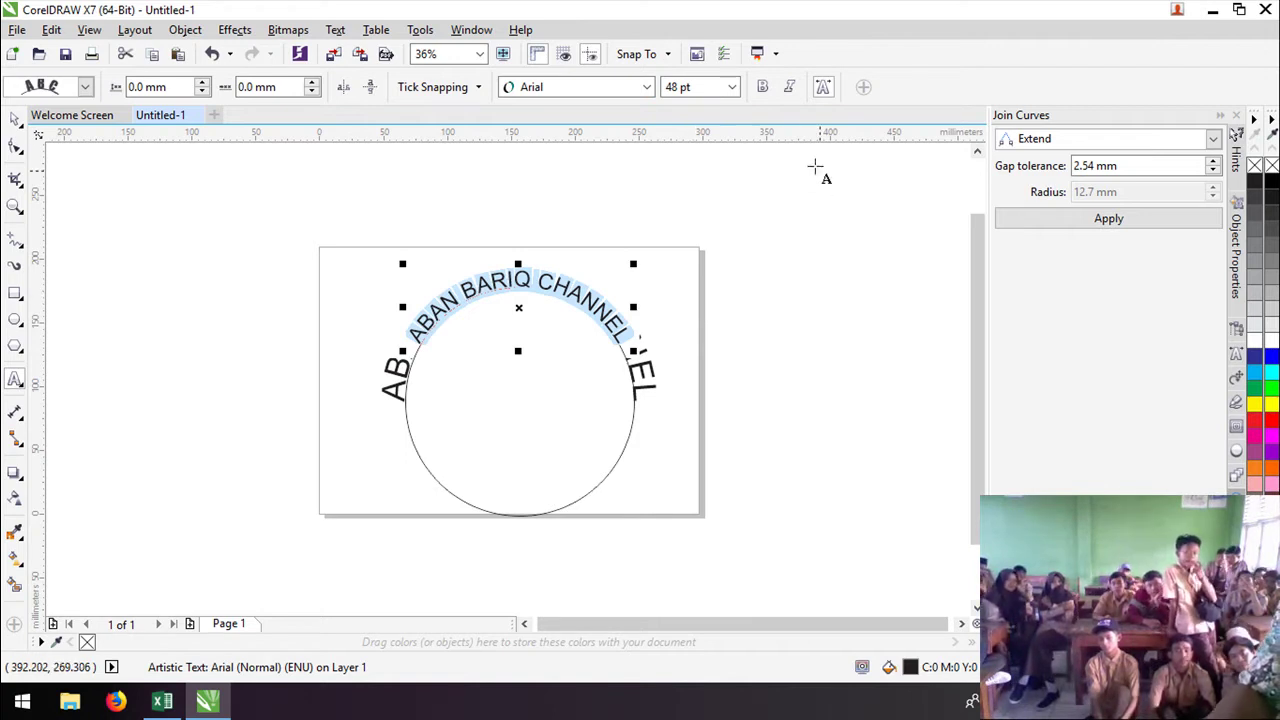
{"action": "left_click", "coordinate": [766, 87]}
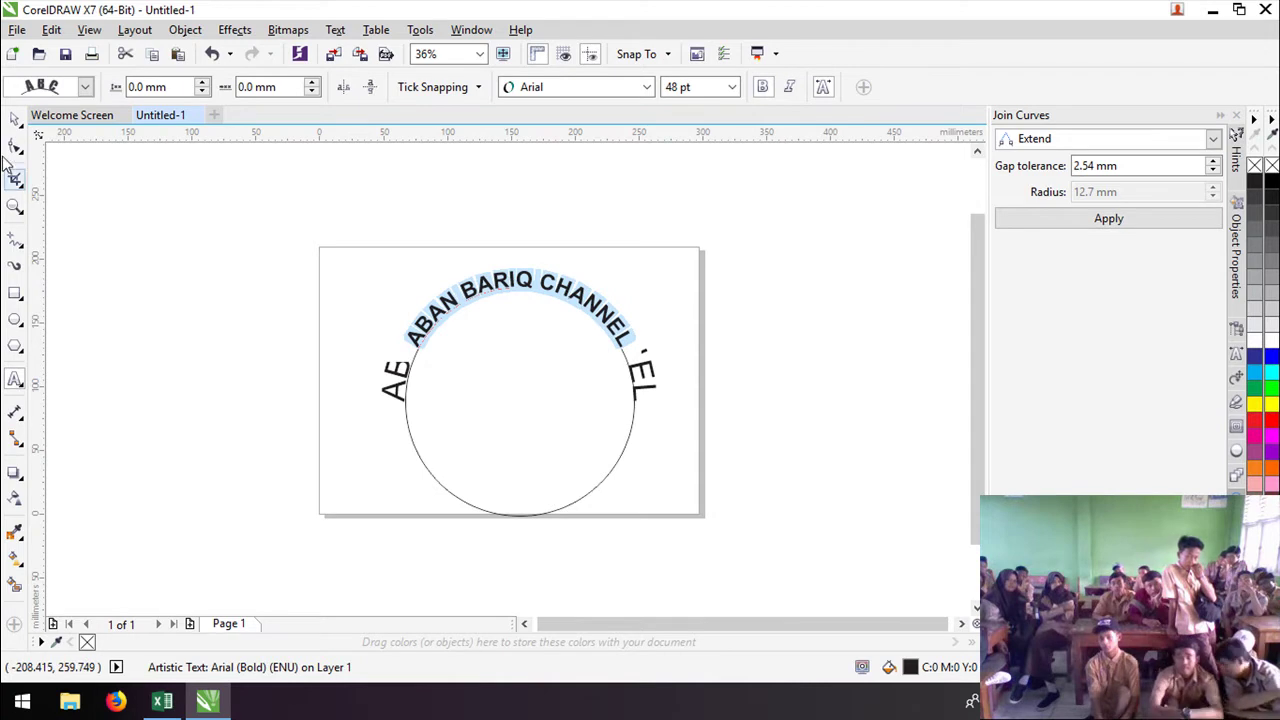
{"action": "left_click", "coordinate": [15, 120]}
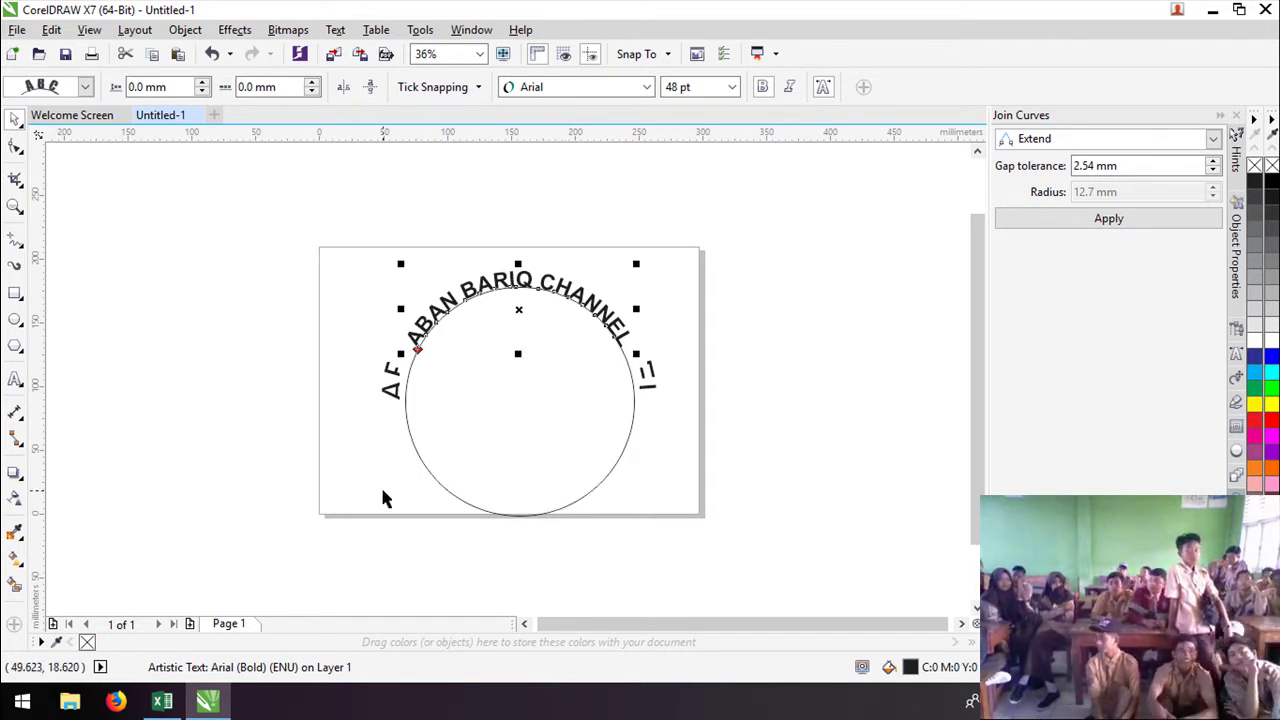
{"action": "left_click", "coordinate": [350, 466]}
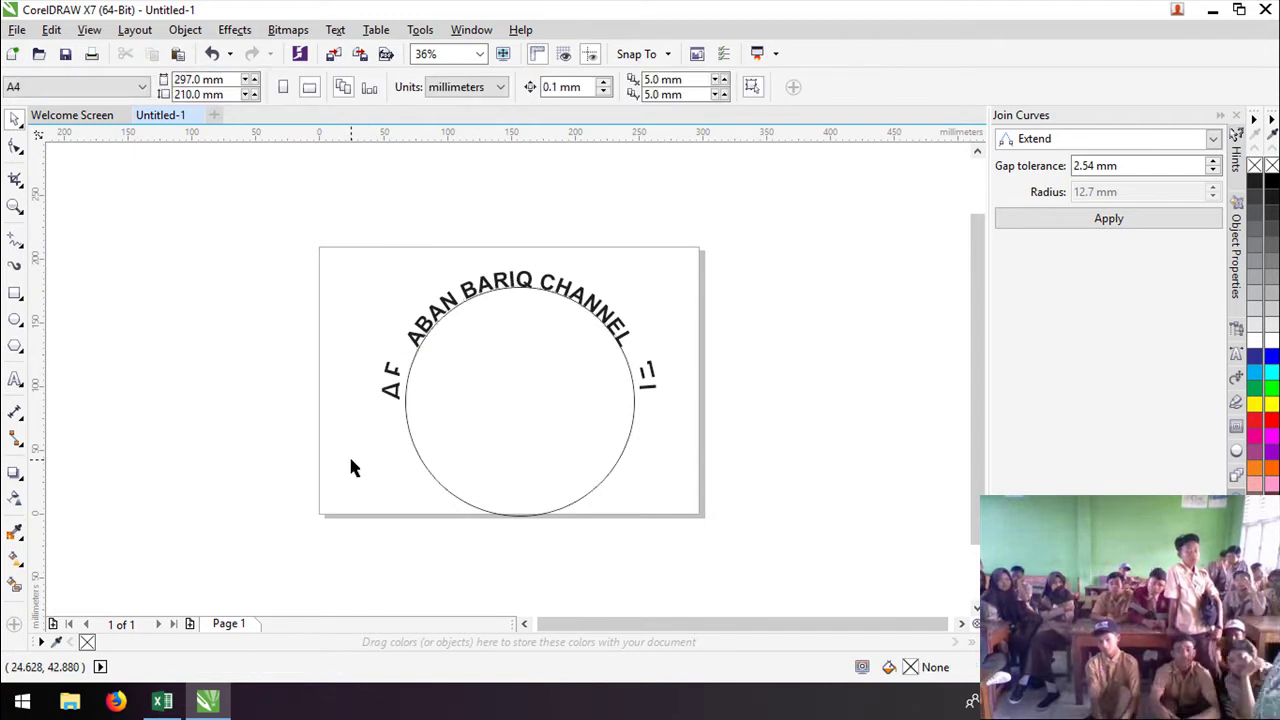
Step: Break the upper arc text apart from the circle so that each can be selected separately
{"action": "left_click", "coordinate": [505, 483]}
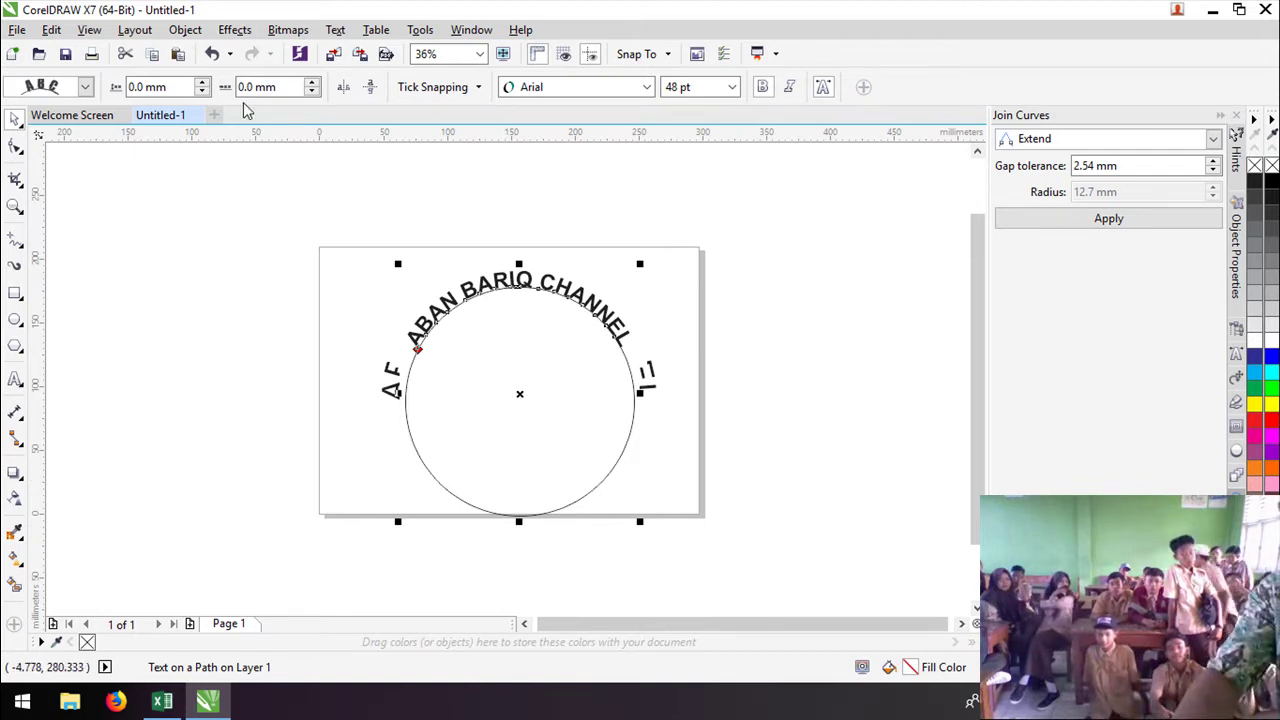
{"action": "left_click", "coordinate": [187, 32]}
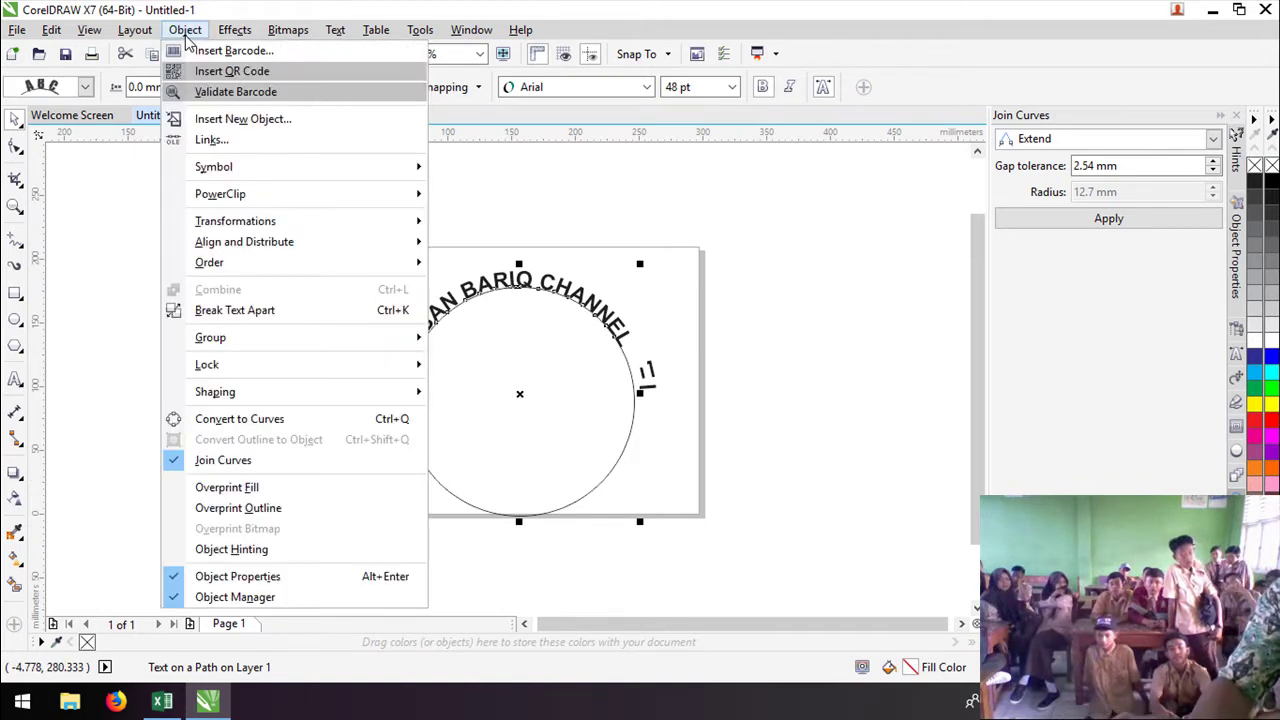
{"action": "left_click", "coordinate": [242, 312]}
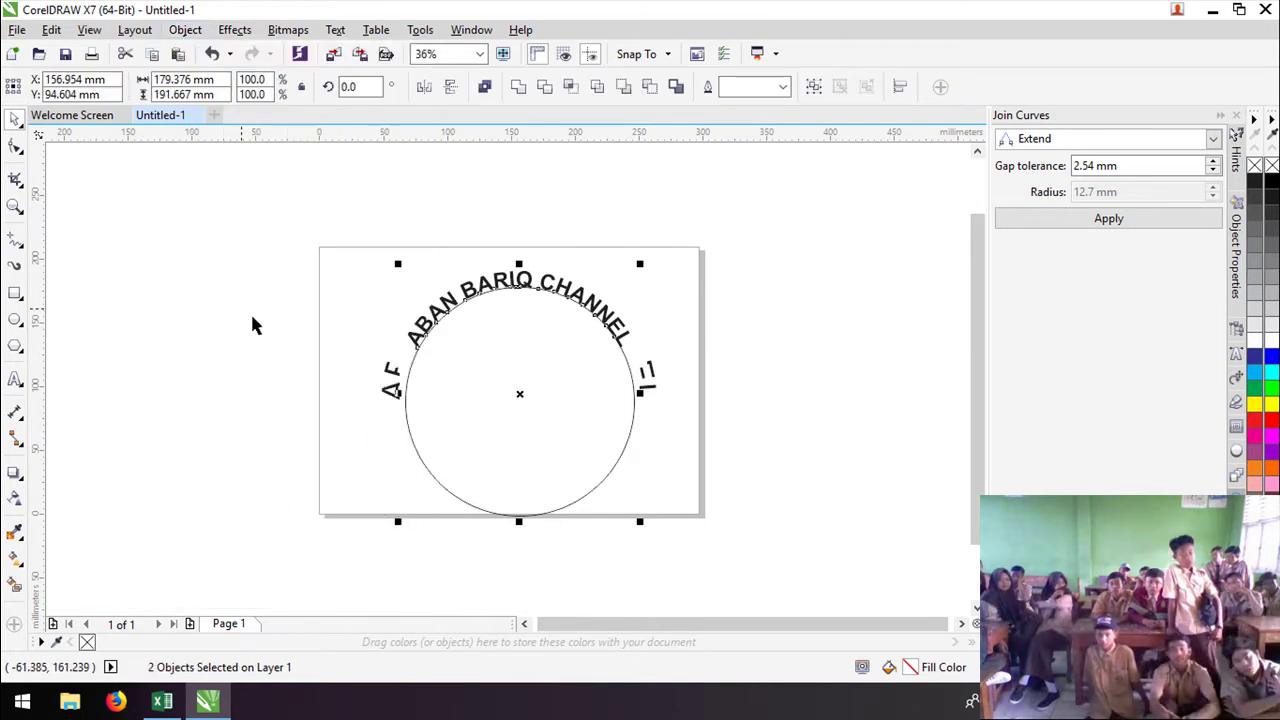
{"action": "left_click", "coordinate": [305, 405]}
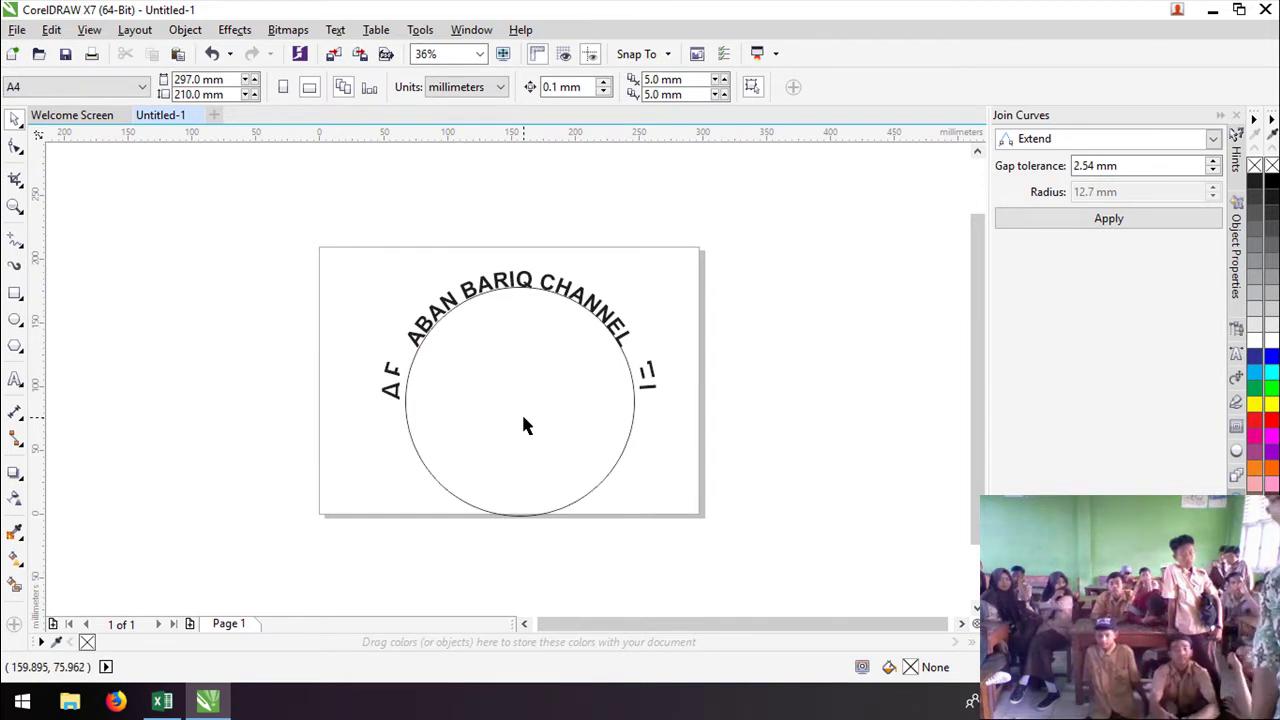
{"action": "left_click", "coordinate": [486, 289]}
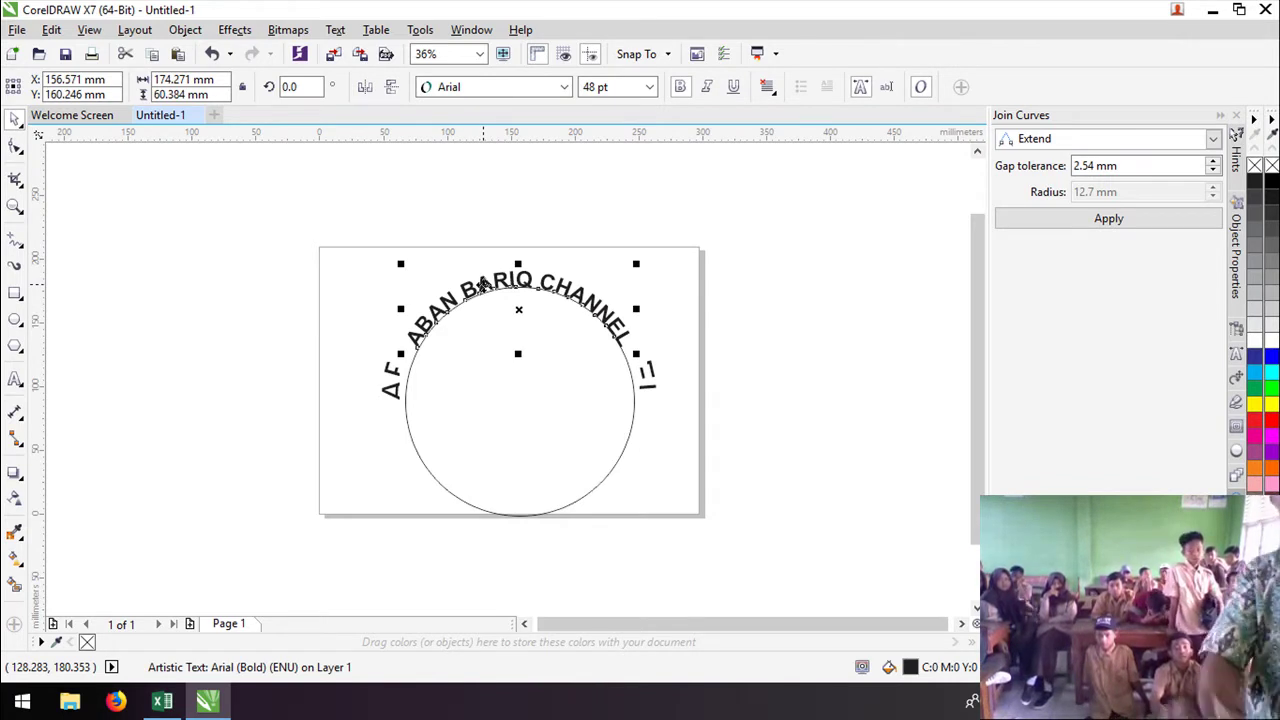
Step: Fit a second text, "KELAS 10.MM.1 SMK AL-GINA", to the same circle's path
{"action": "left_click", "coordinate": [512, 408]}
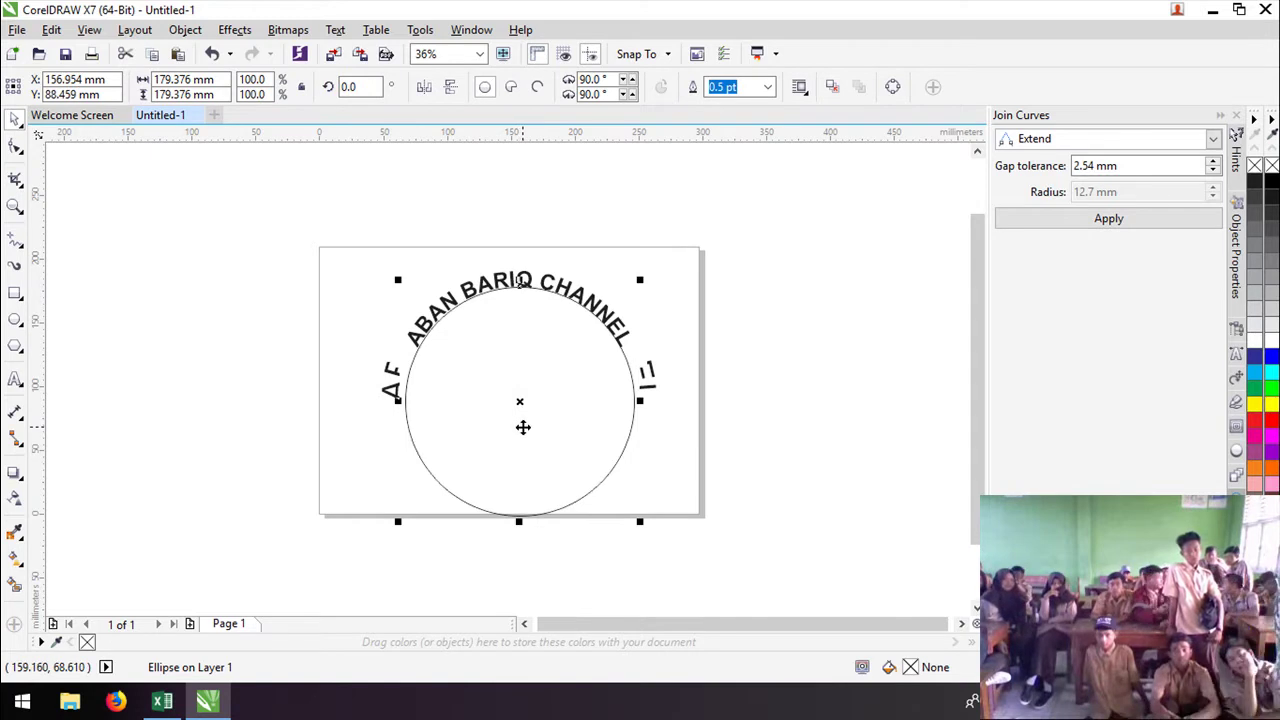
{"action": "left_click", "coordinate": [335, 30]}
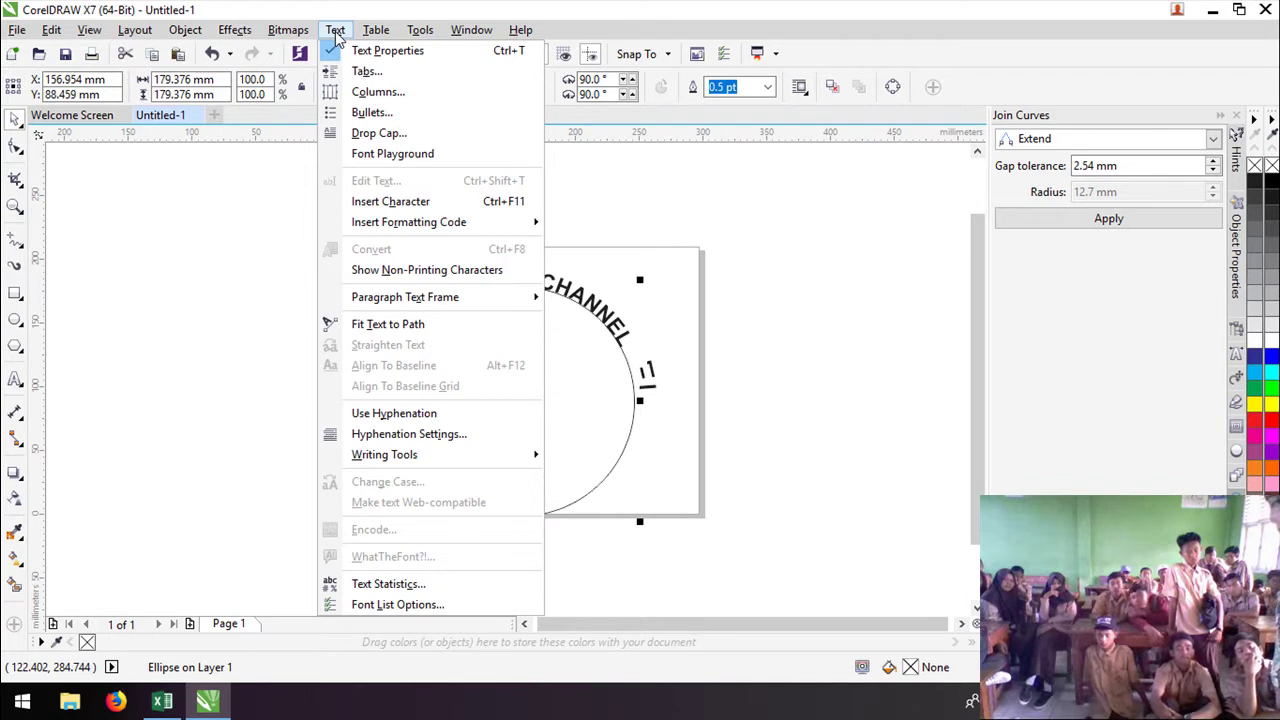
{"action": "left_click", "coordinate": [387, 324]}
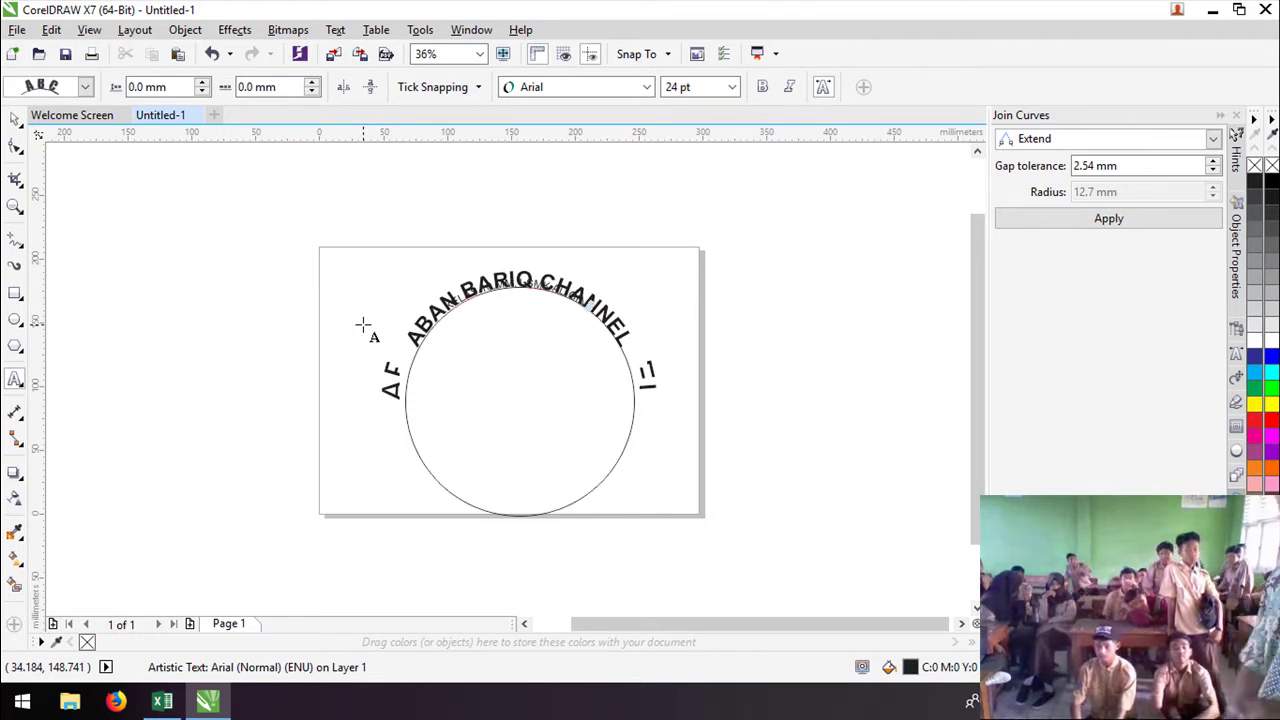
Step: Format the whole "KELAS 10.MM.1 SMK AL-GINA" text as 48 pt bold
{"action": "key", "text": "shift+Left"}
{"action": "key", "text": "shift+Left"}
{"action": "key", "text": "shift+Left"}
{"action": "key", "text": "shift+Left"}
{"action": "key", "text": "shift+Left"}
{"action": "key", "text": "shift+Left"}
{"action": "key", "text": "shift+Left"}
{"action": "key", "text": "shift+Left"}
{"action": "key", "text": "shift+Left"}
{"action": "key", "text": "shift+Left"}
{"action": "key", "text": "shift+Left"}
{"action": "key", "text": "shift+Left"}
{"action": "key", "text": "shift+Left"}
{"action": "key", "text": "shift+Left"}
{"action": "key", "text": "shift+Left"}
{"action": "key", "text": "shift+Left"}
{"action": "key", "text": "shift+Left"}
{"action": "key", "text": "shift+Left"}
{"action": "key", "text": "shift+Left"}
{"action": "key", "text": "shift+Left"}
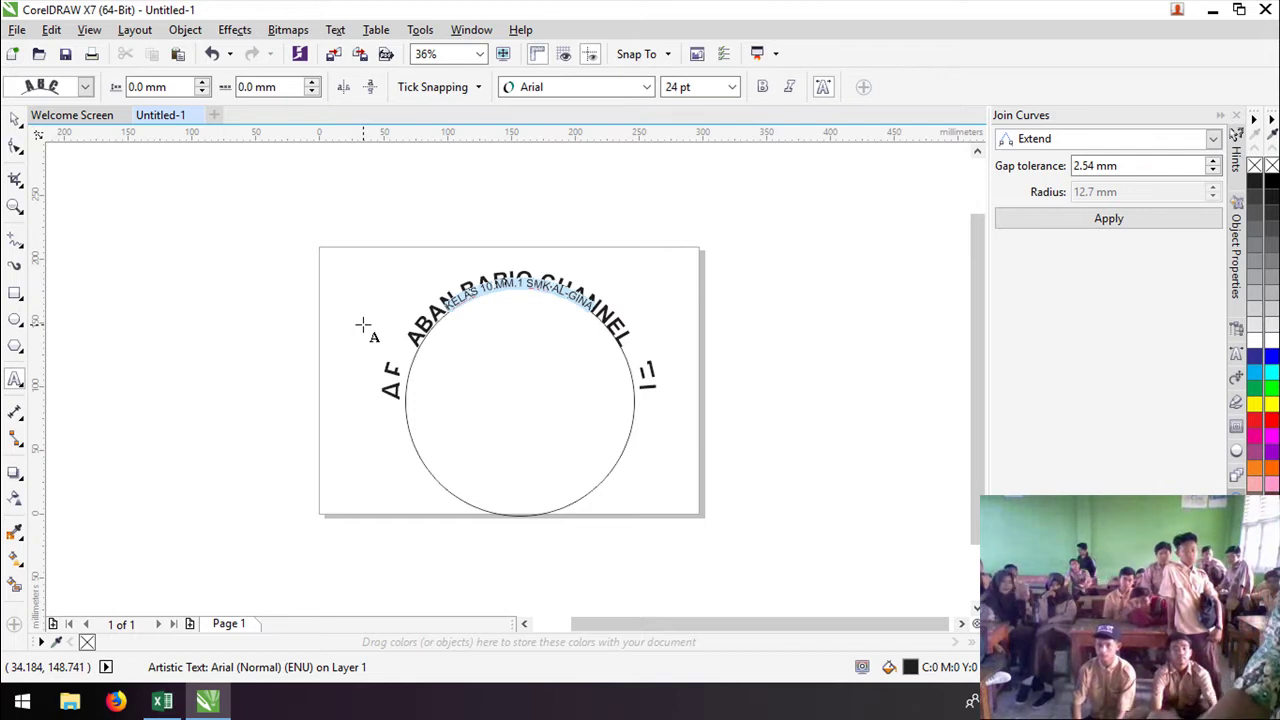
{"action": "left_click", "coordinate": [733, 88]}
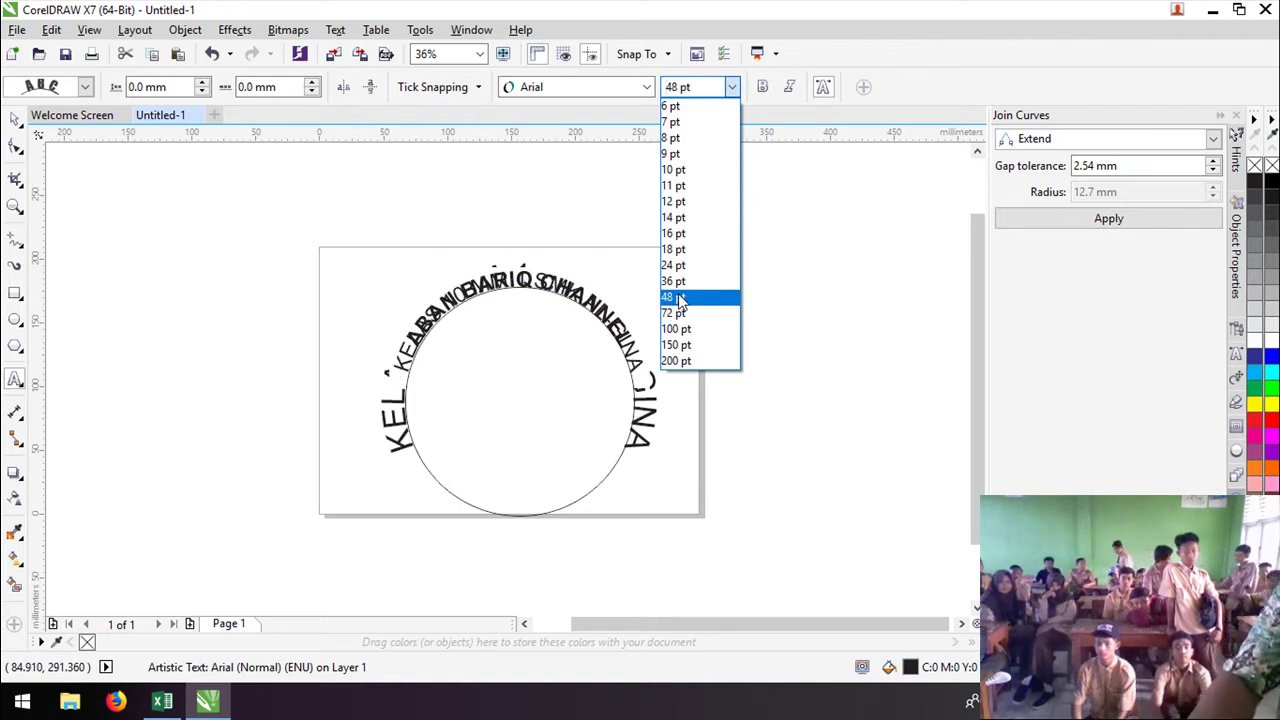
{"action": "left_click", "coordinate": [680, 298]}
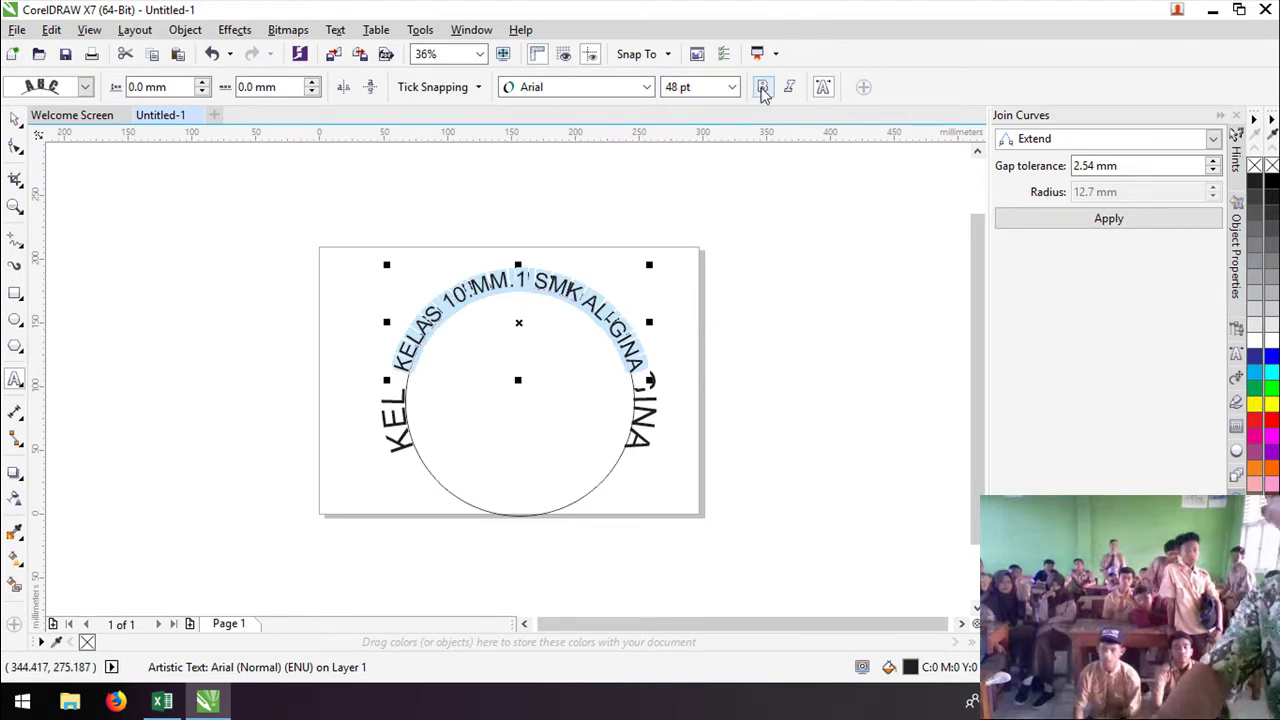
{"action": "left_click", "coordinate": [762, 88]}
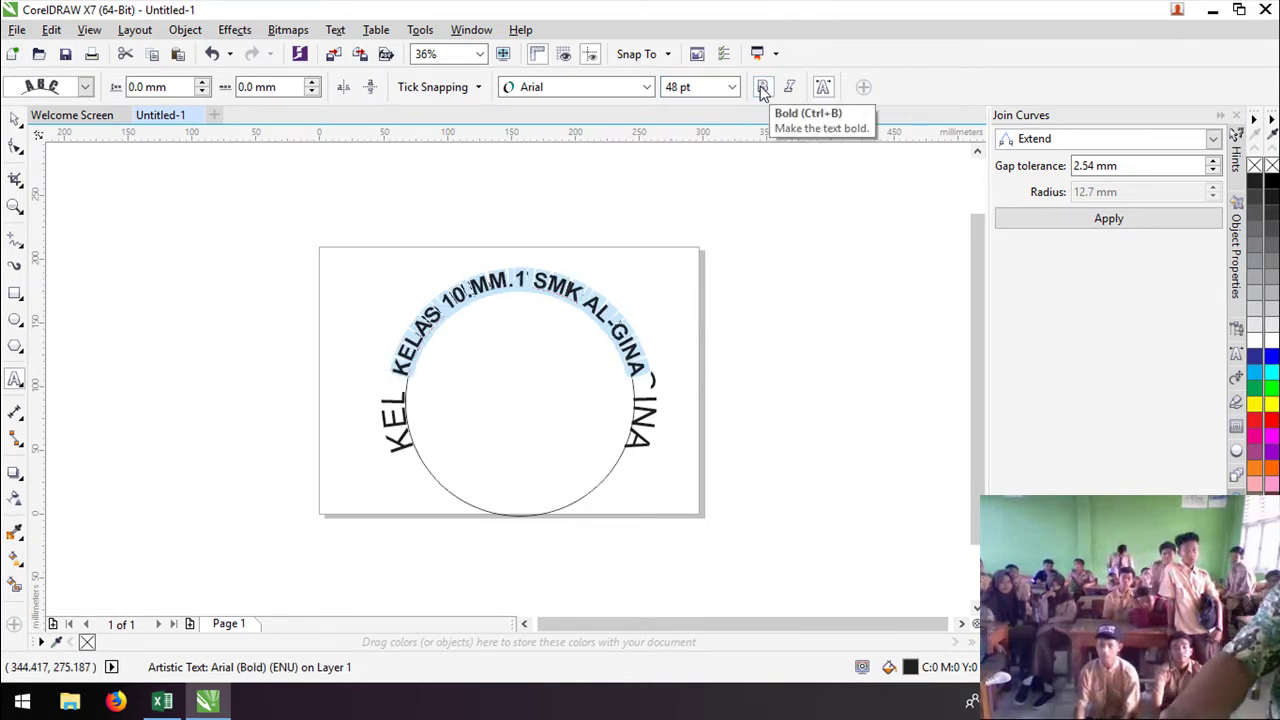
{"action": "left_click", "coordinate": [13, 120]}
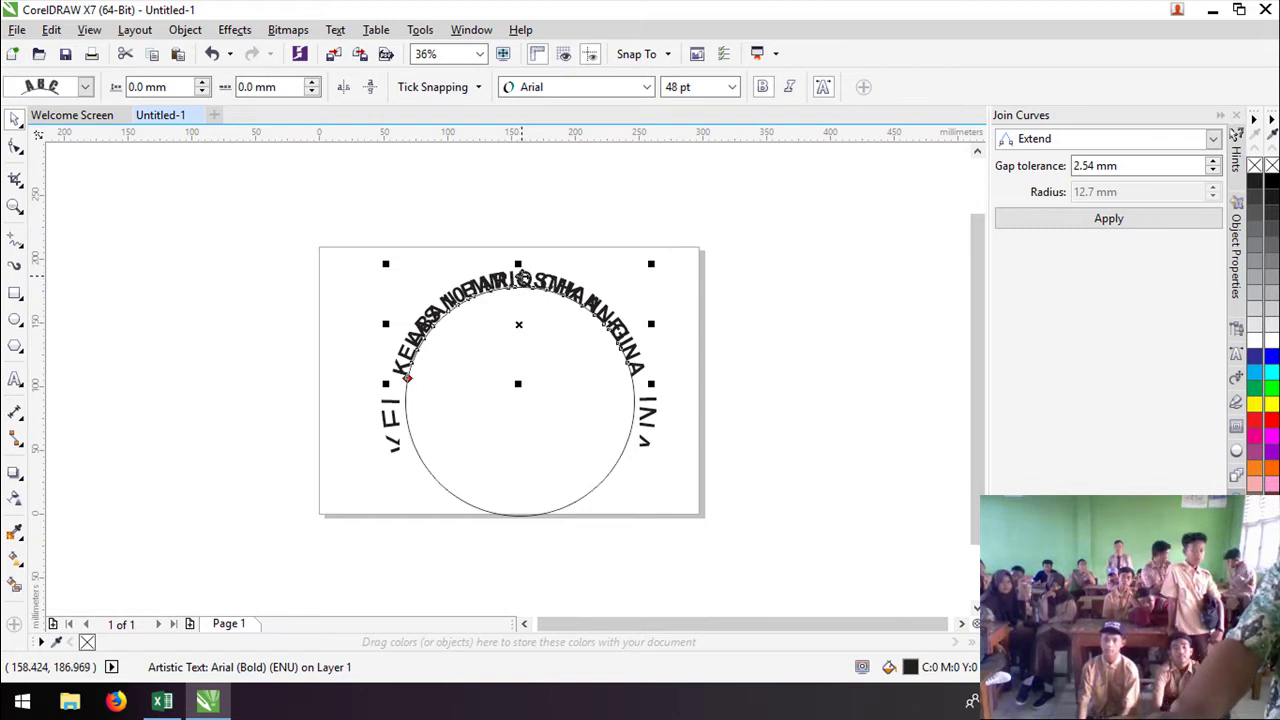
Step: Move the "KELAS 10.MM.1 SMK AL-GINA" text along the path to the circle's lower arc, at an offset of about 281.7 mm
{"action": "key", "text": "Escape"}
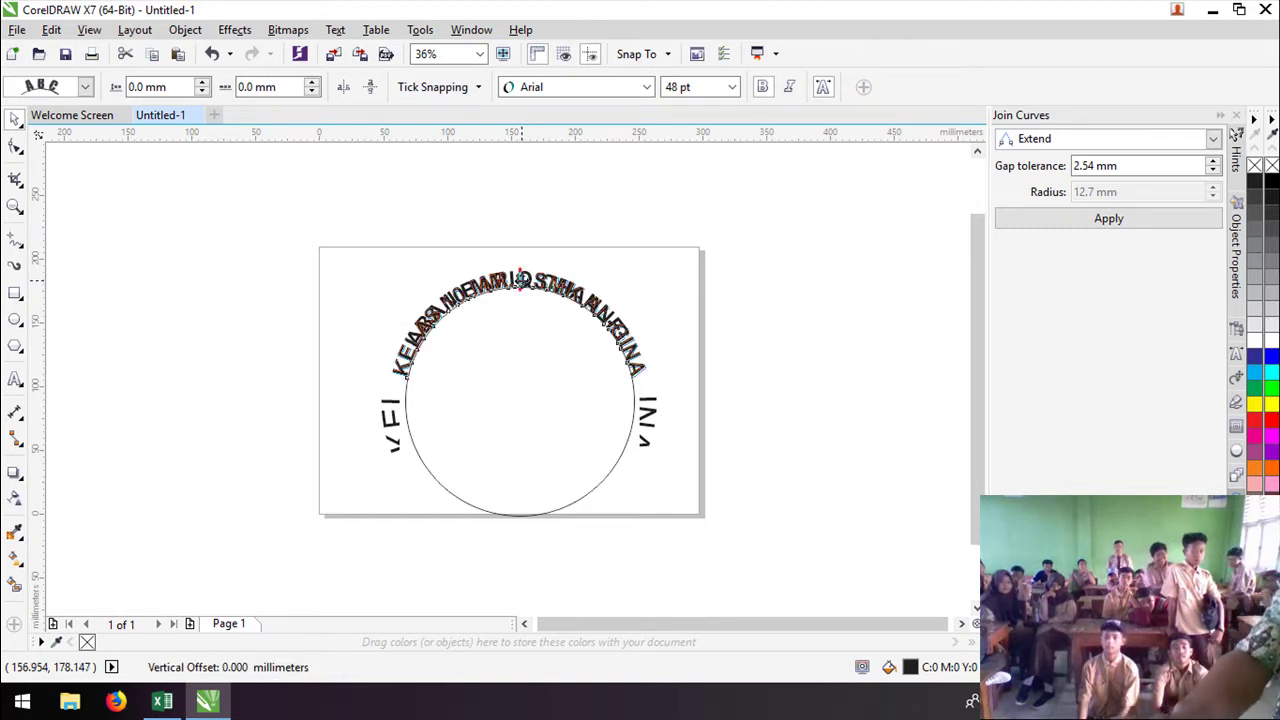
{"action": "left_click_drag", "start_coordinate": [520, 283], "coordinate": [502, 535]}
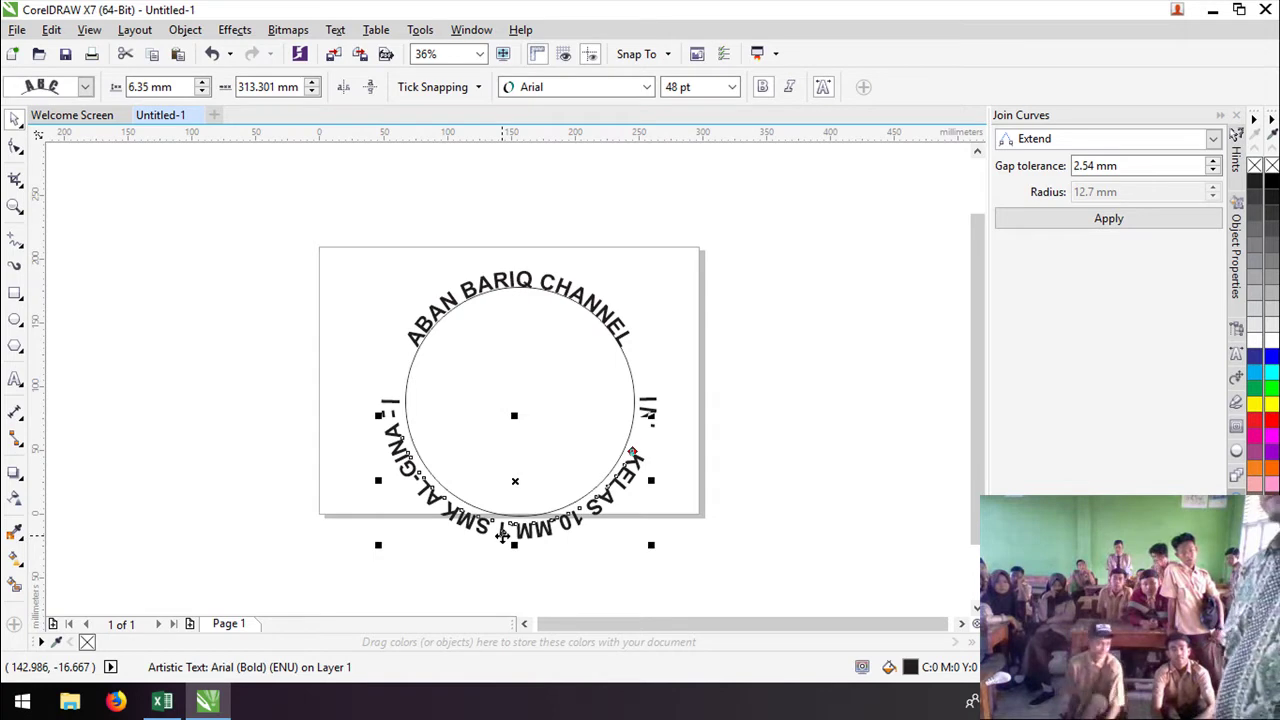
{"action": "left_click_drag", "start_coordinate": [503, 535], "coordinate": [515, 538]}
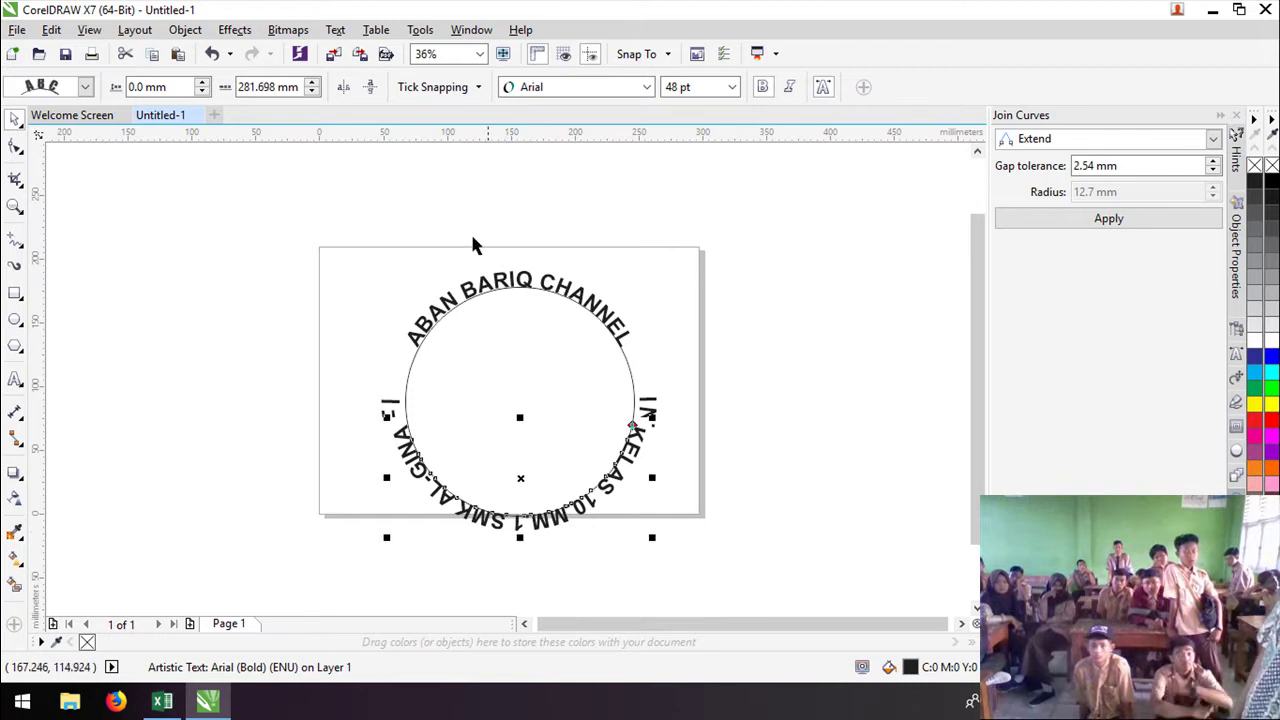
Step: Mirror the lower arc text both horizontally and vertically
{"action": "left_click", "coordinate": [344, 88]}
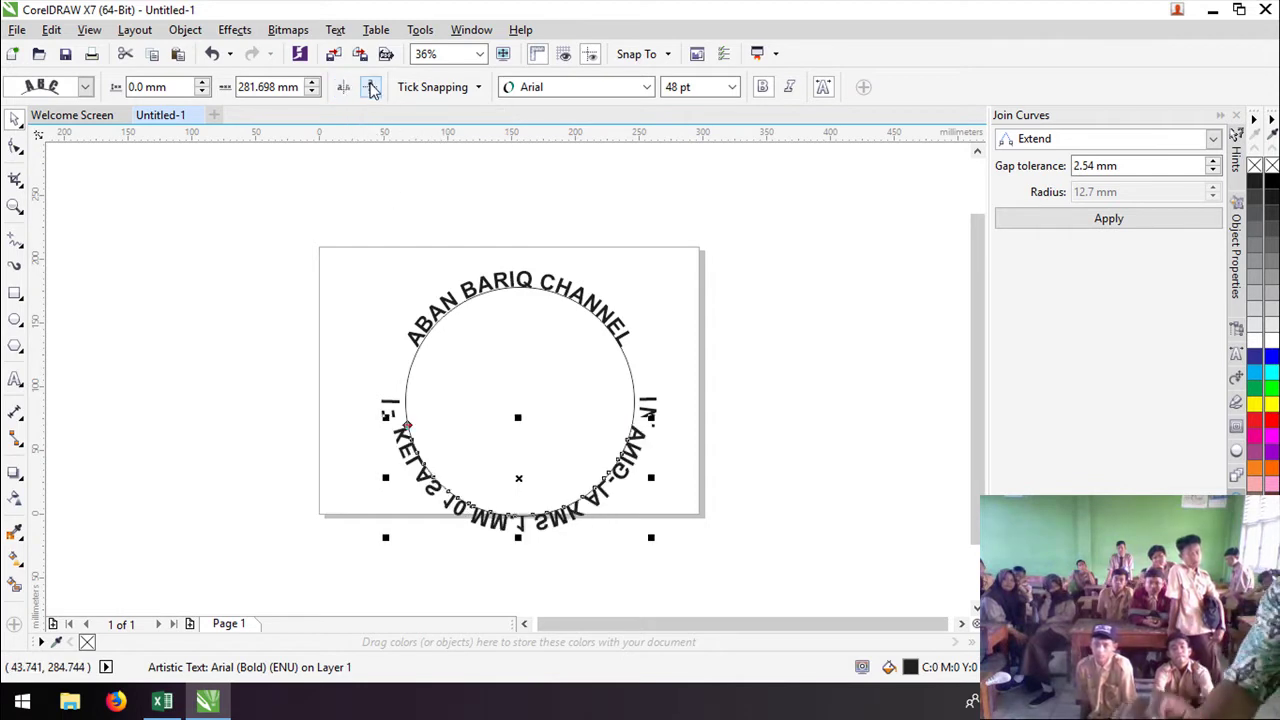
{"action": "left_click", "coordinate": [371, 88]}
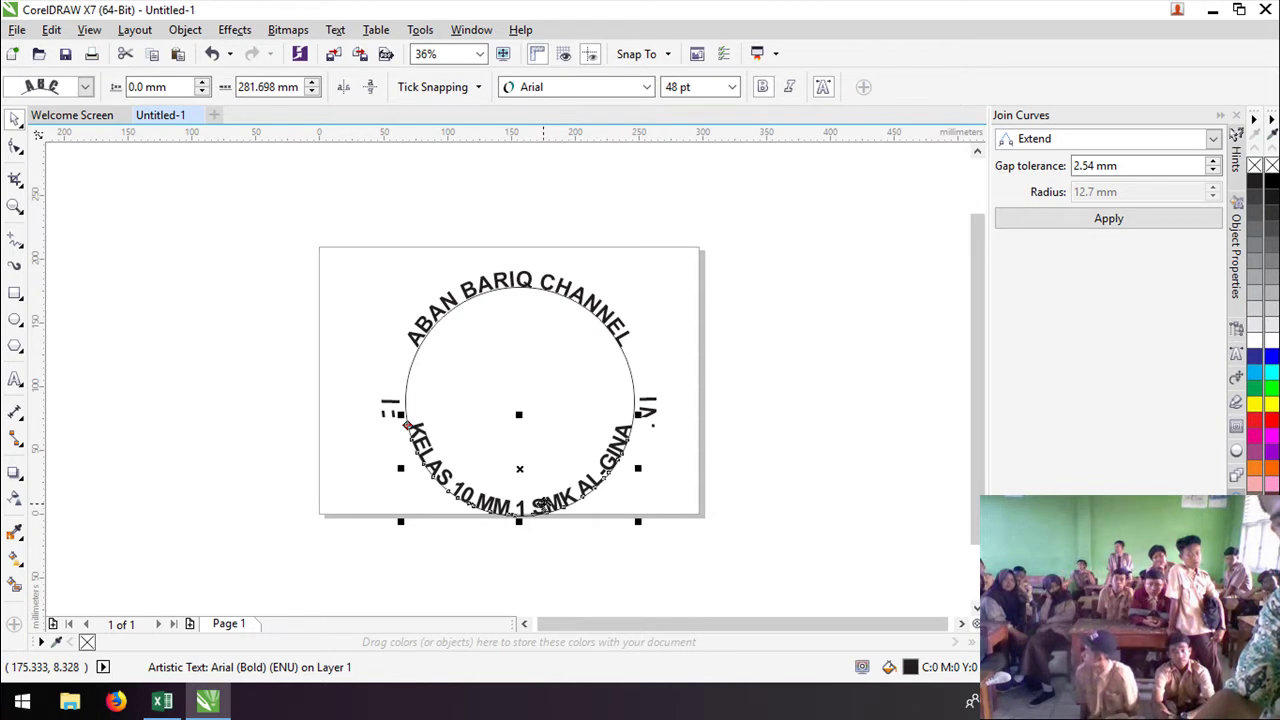
Step: Shift the lower arc text to the outside of the circle, about 12.3 mm from the path, and deselect it
{"action": "key", "text": "Escape"}
{"action": "left_click_drag", "start_coordinate": [540, 505], "coordinate": [532, 512]}
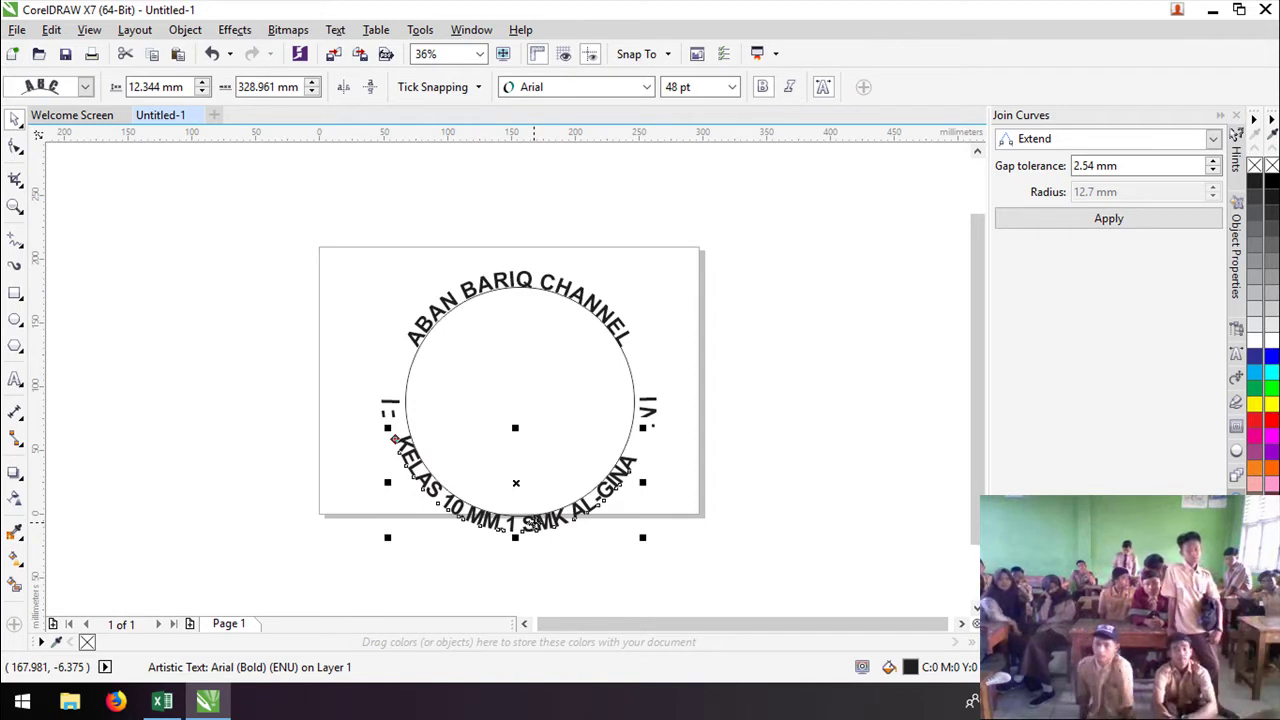
{"action": "left_click", "coordinate": [141, 314]}
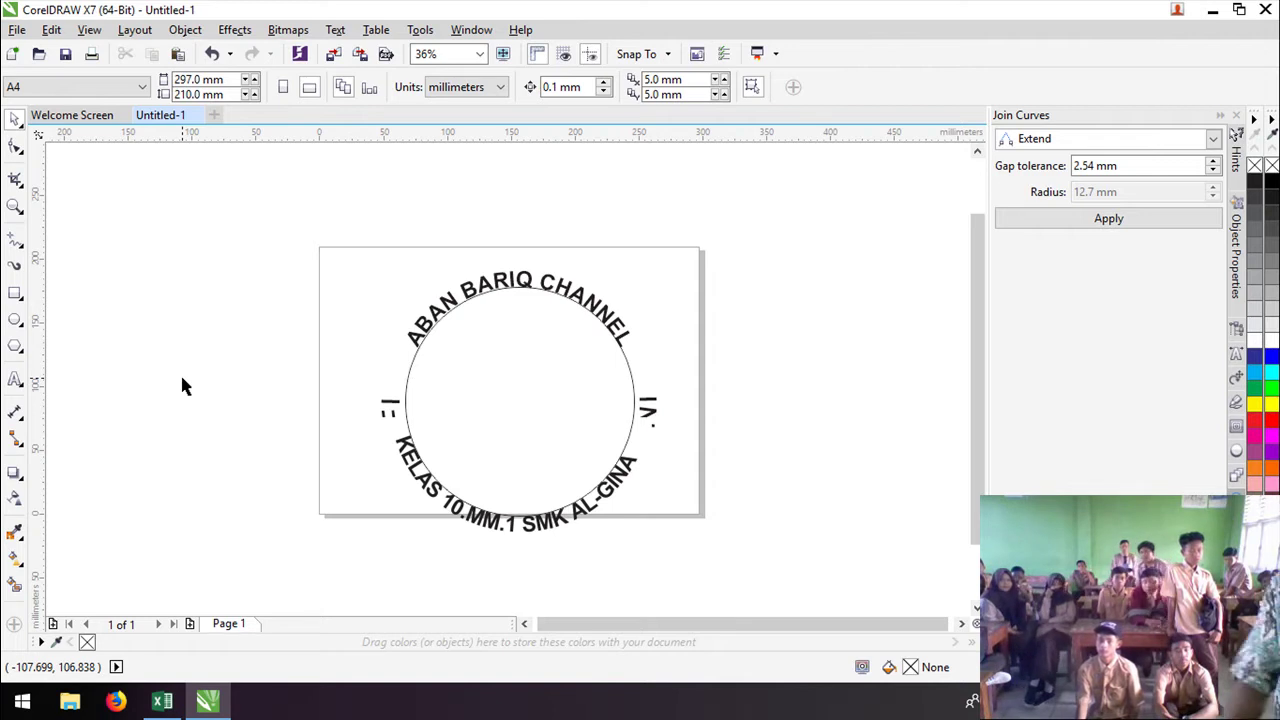
Step: Break the lower arc text "KELAS 10.MM.1 SMK AL-GINA" apart from its circle path and deselect everything
{"action": "left_click", "coordinate": [464, 370]}
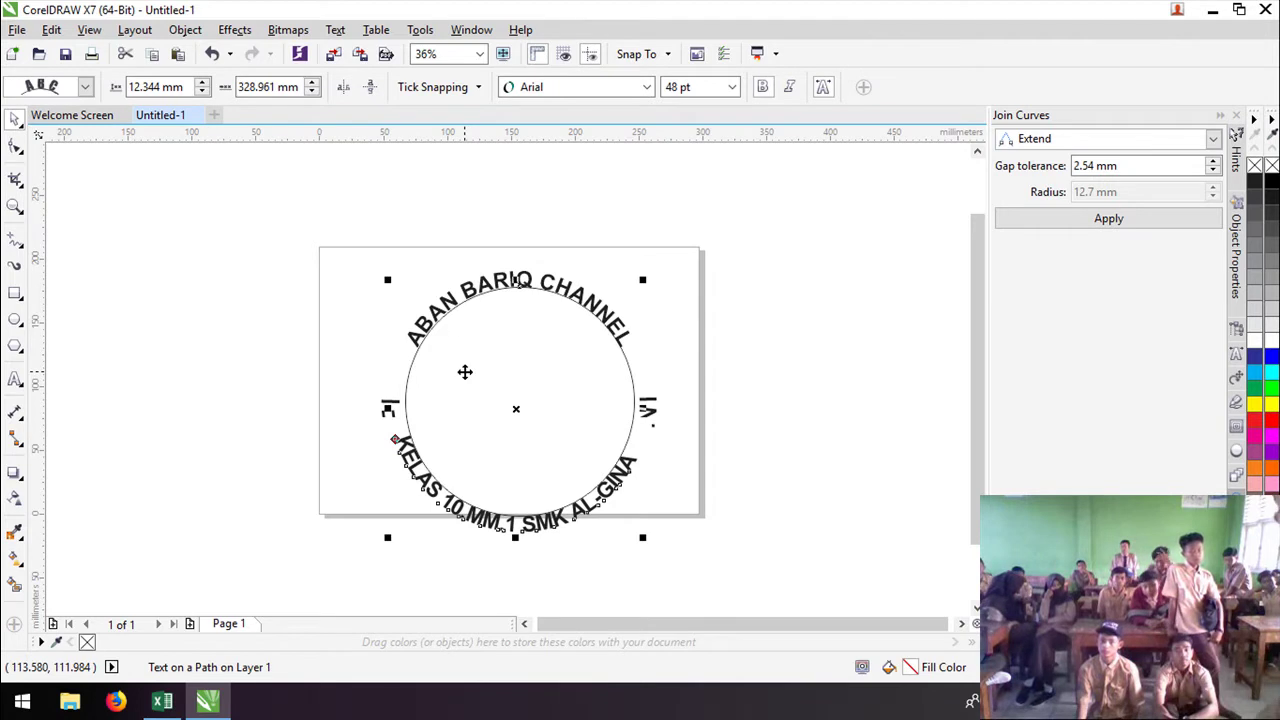
{"action": "left_click", "coordinate": [185, 31]}
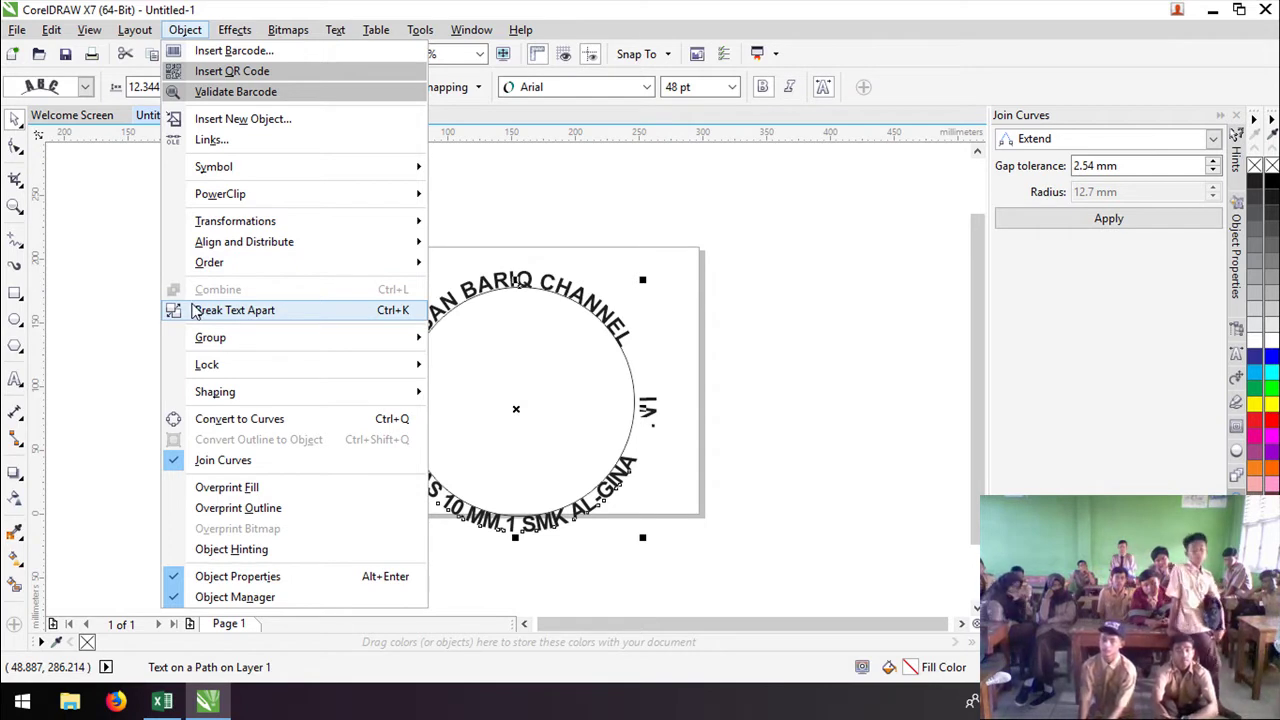
{"action": "left_click", "coordinate": [234, 310]}
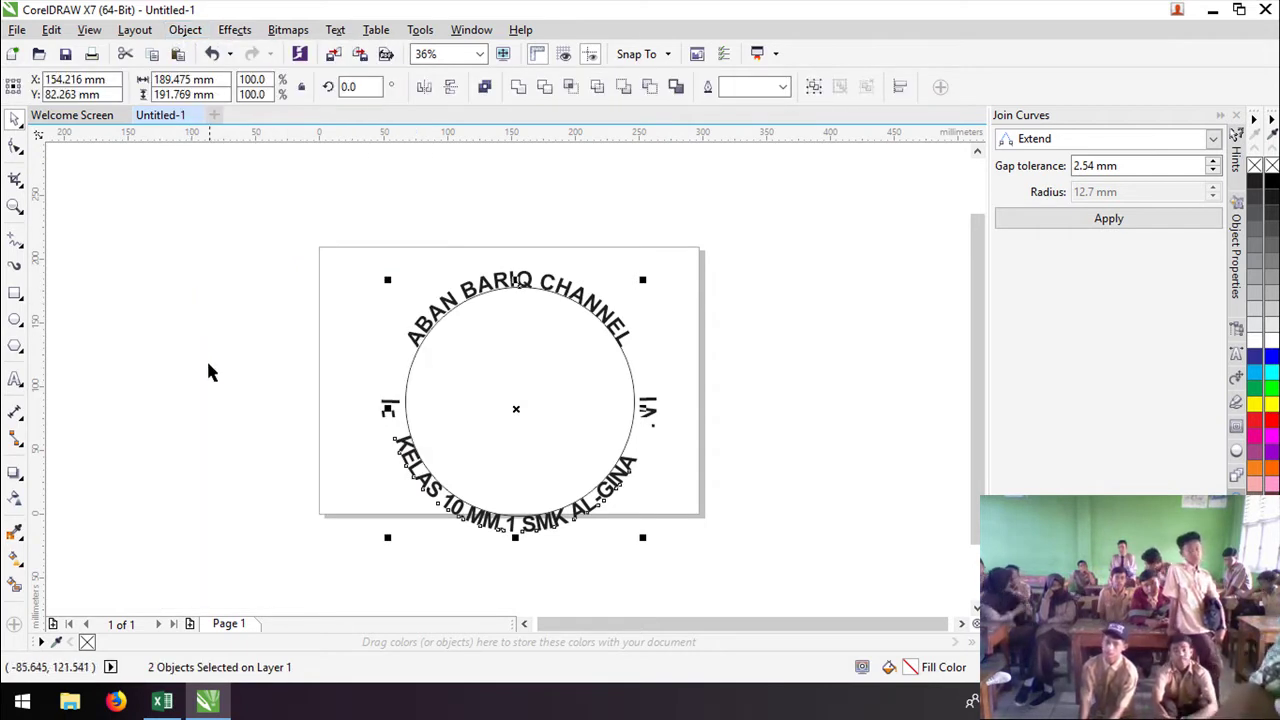
{"action": "left_click", "coordinate": [203, 400]}
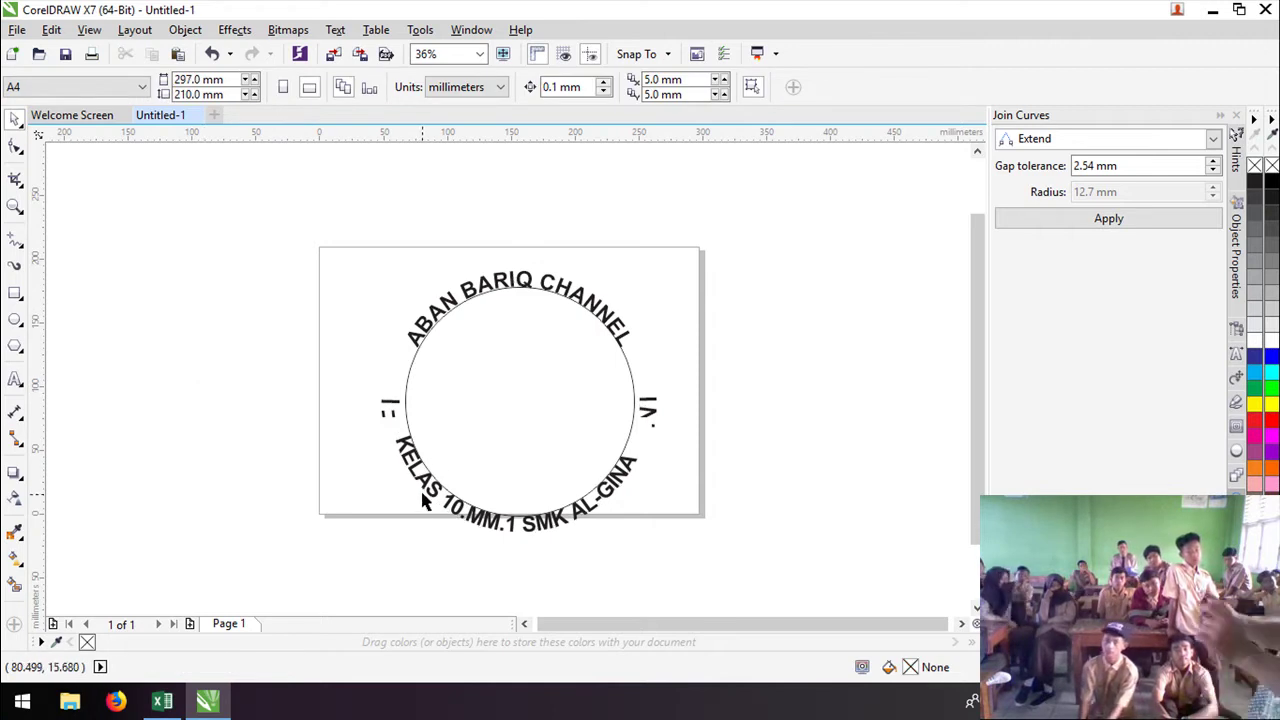
Step: Shrink the circle about its centre to about 151.4 mm, then paste a copy and enlarge it concentrically to about 233.8 mm
{"action": "left_click", "coordinate": [482, 462]}
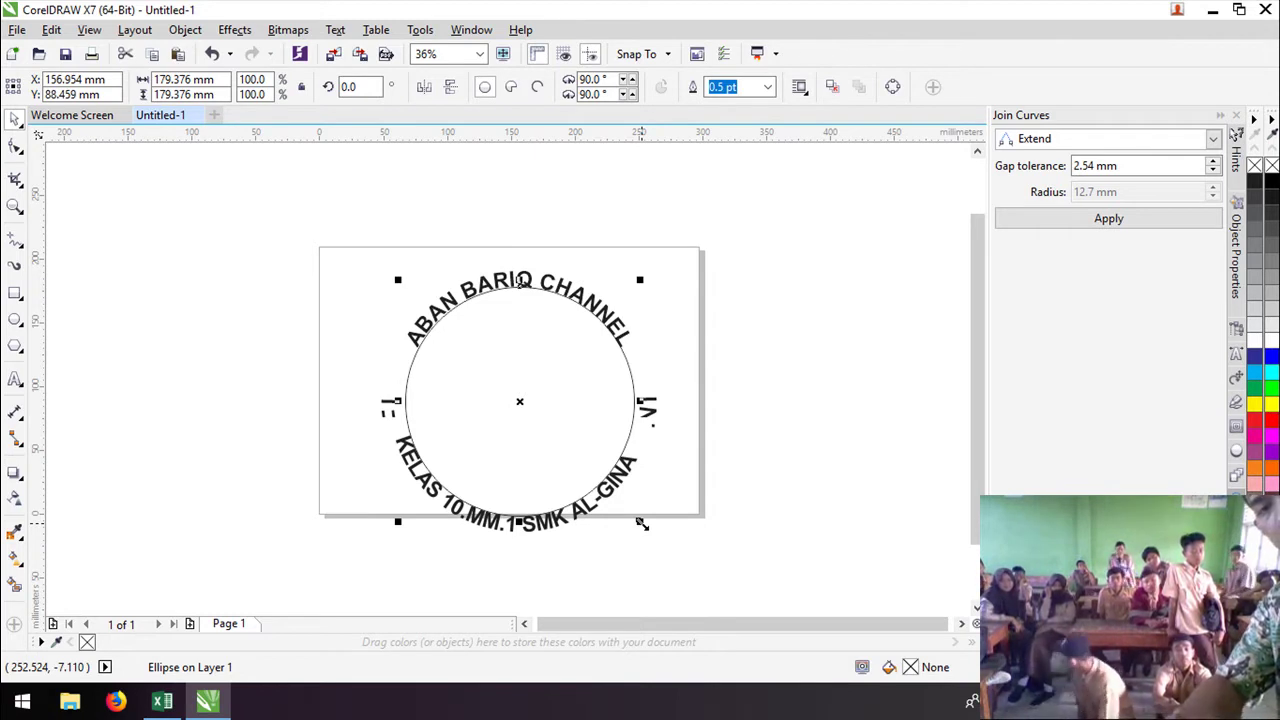
{"action": "mouse_move", "coordinate": [641, 523]}
{"action": "left_mouse_down"}
{"action": "mouse_move", "coordinate": [611, 507]}
{"action": "mouse_move", "coordinate": [624, 519]}
{"action": "left_mouse_up"}
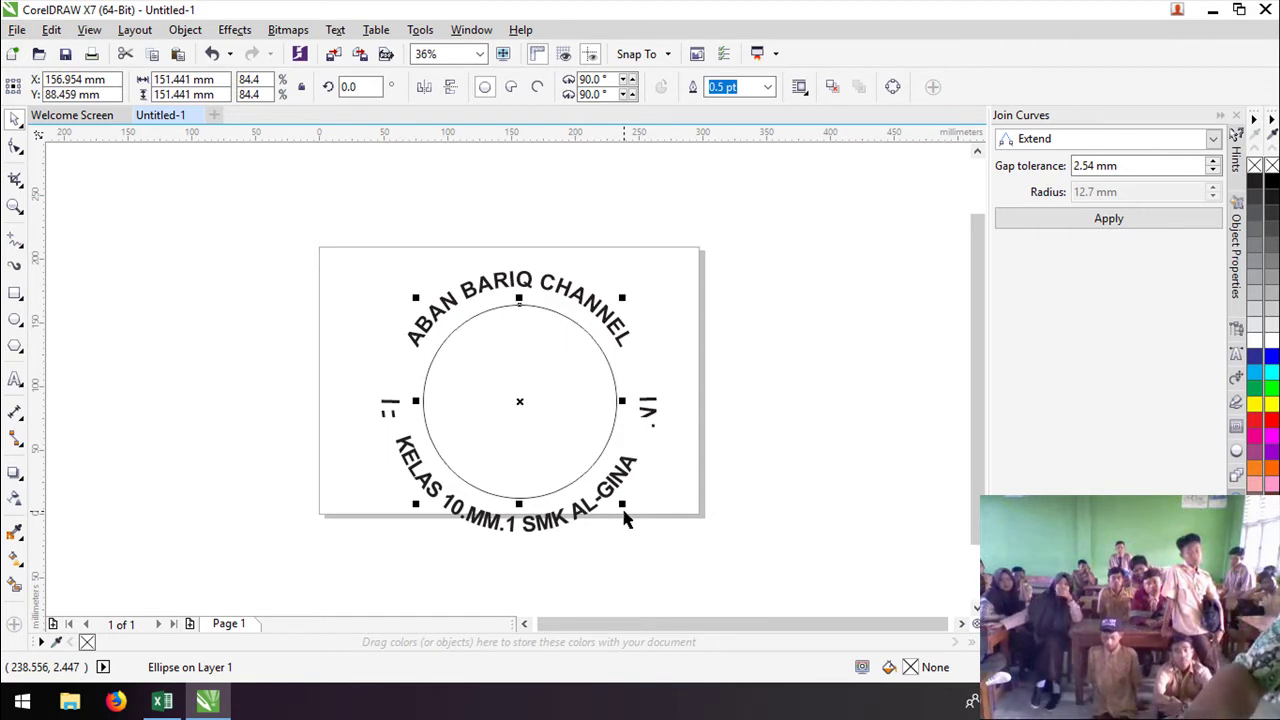
{"action": "left_click", "coordinate": [153, 58]}
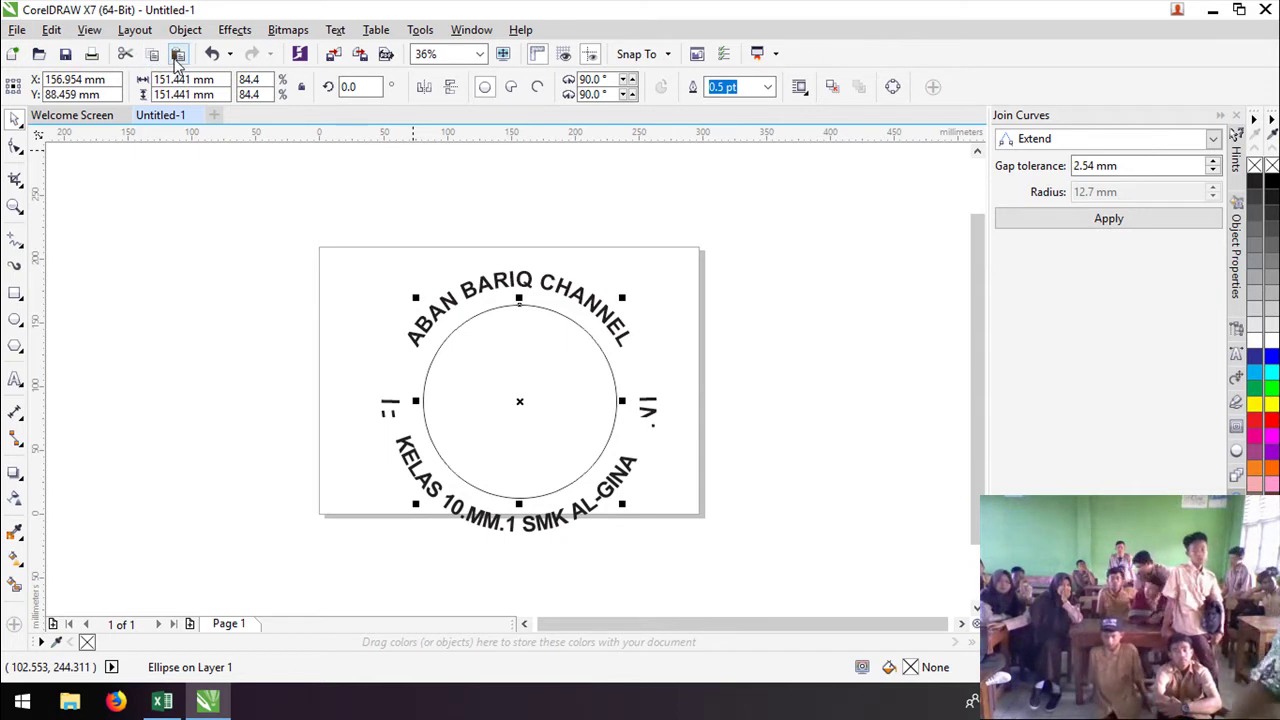
{"action": "left_click", "coordinate": [177, 57]}
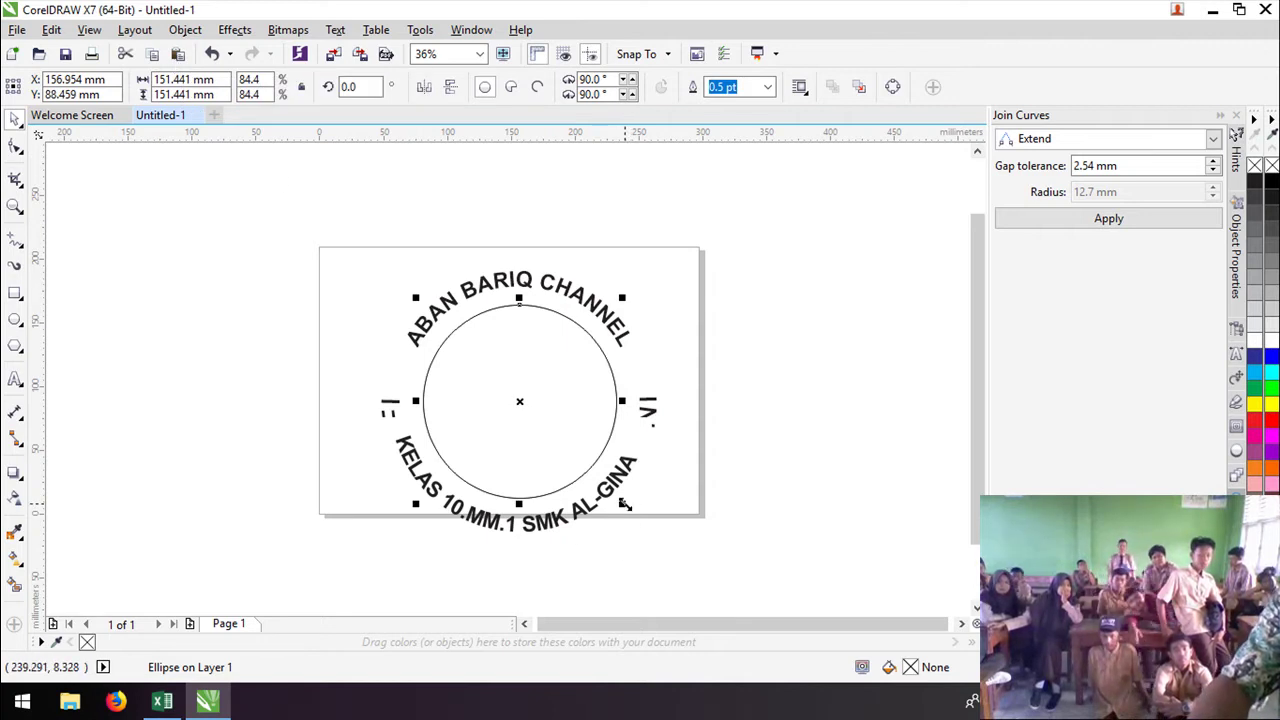
{"action": "left_click_drag", "start_coordinate": [623, 506], "coordinate": [677, 597]}
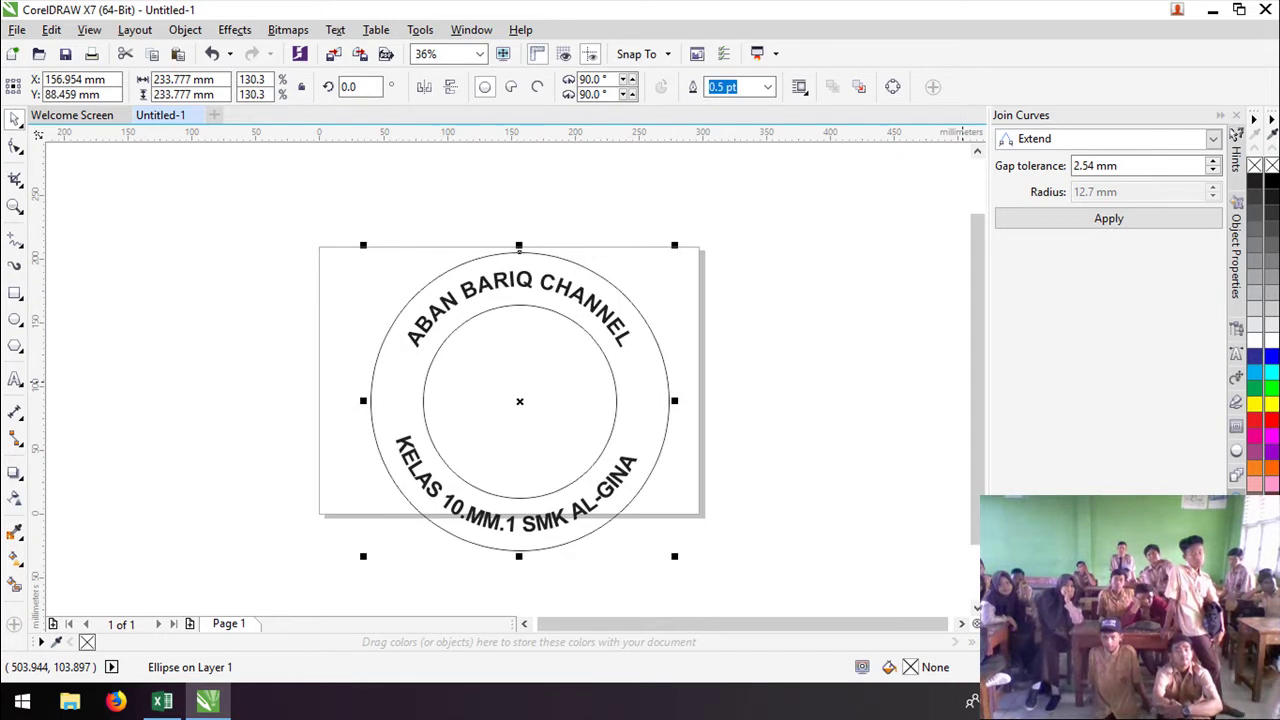
Step: Fill the outer circle with light violet-blue and the inner circle with medium gray
{"action": "left_click", "coordinate": [1262, 500]}
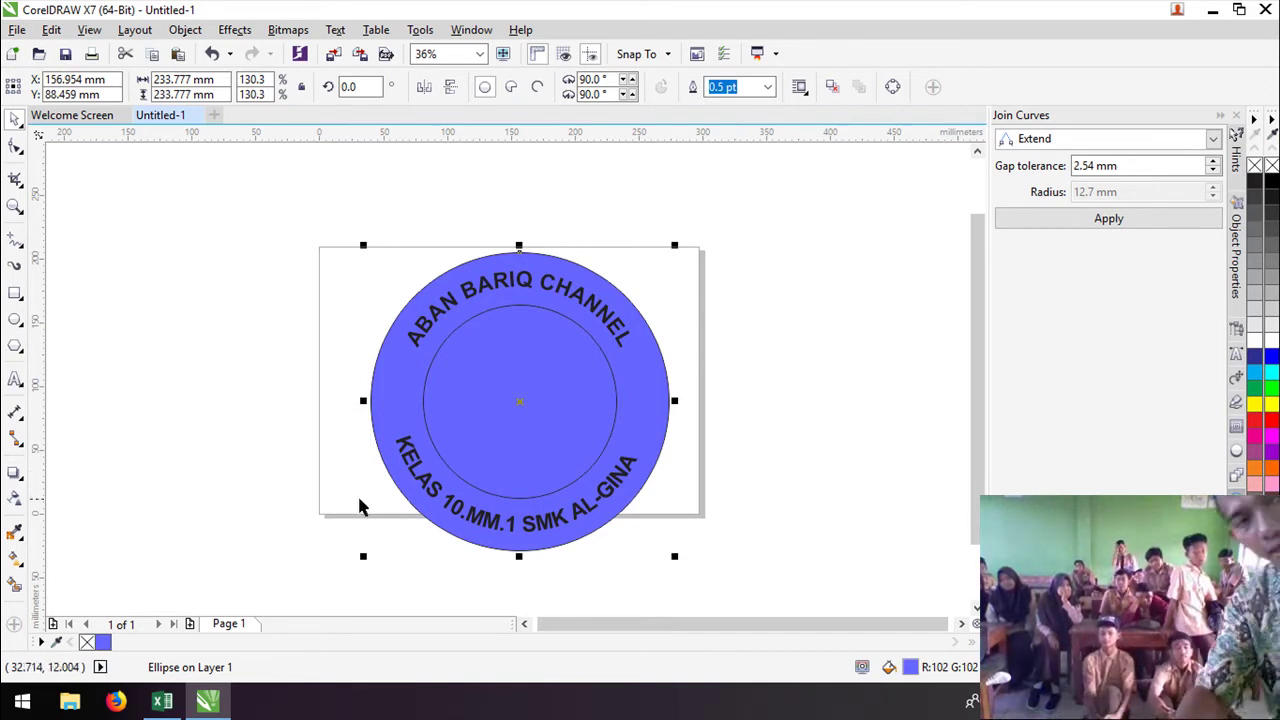
{"action": "left_click", "coordinate": [251, 470]}
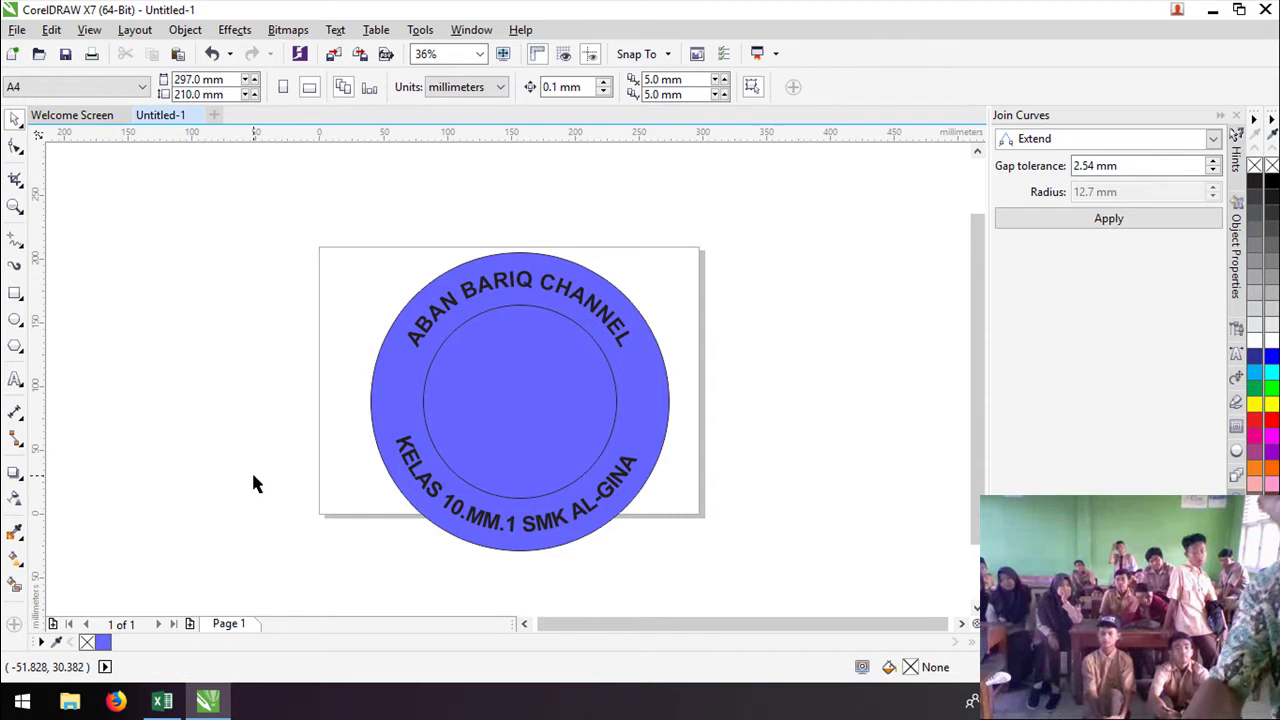
{"action": "left_click", "coordinate": [423, 405]}
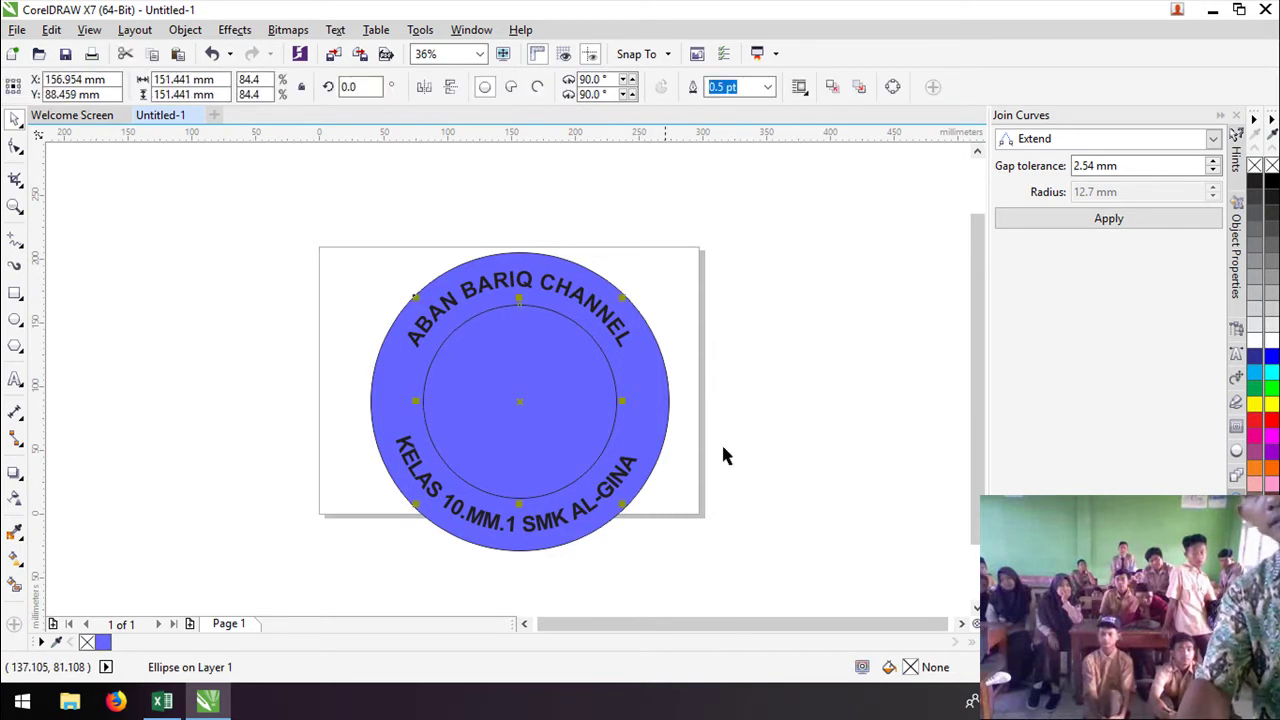
{"action": "left_click", "coordinate": [1256, 284]}
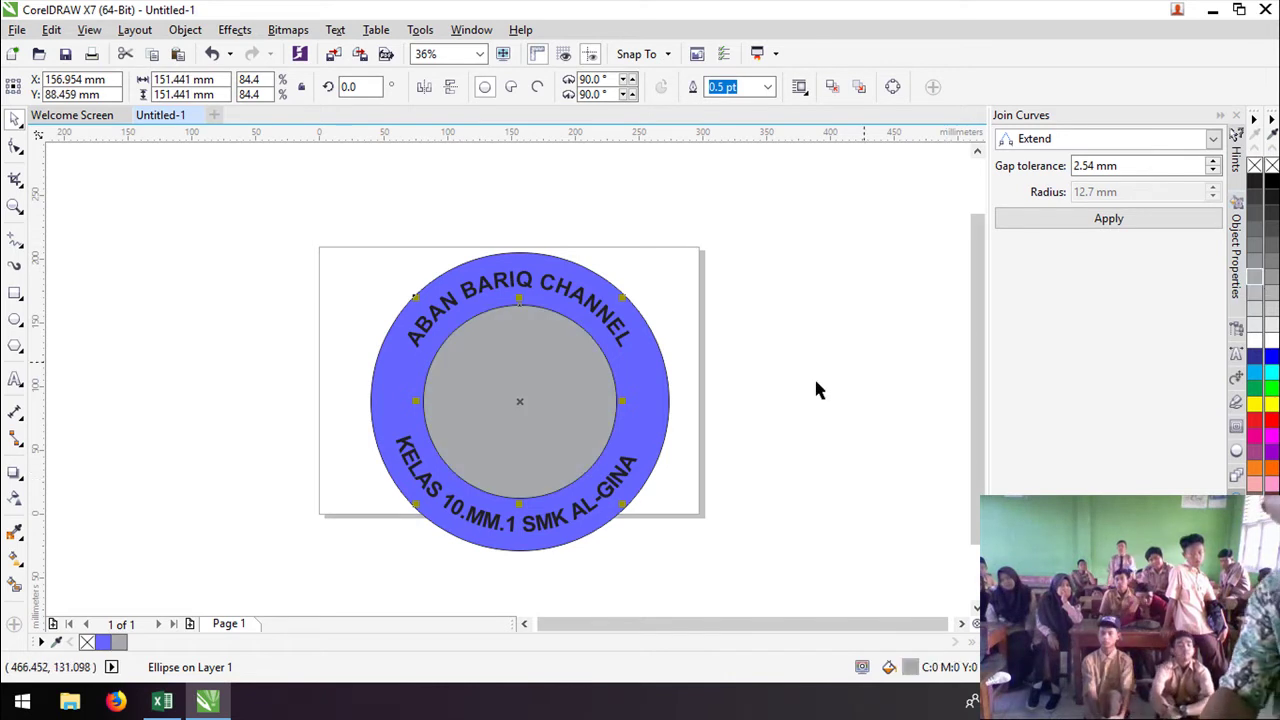
{"action": "left_click", "coordinate": [789, 425]}
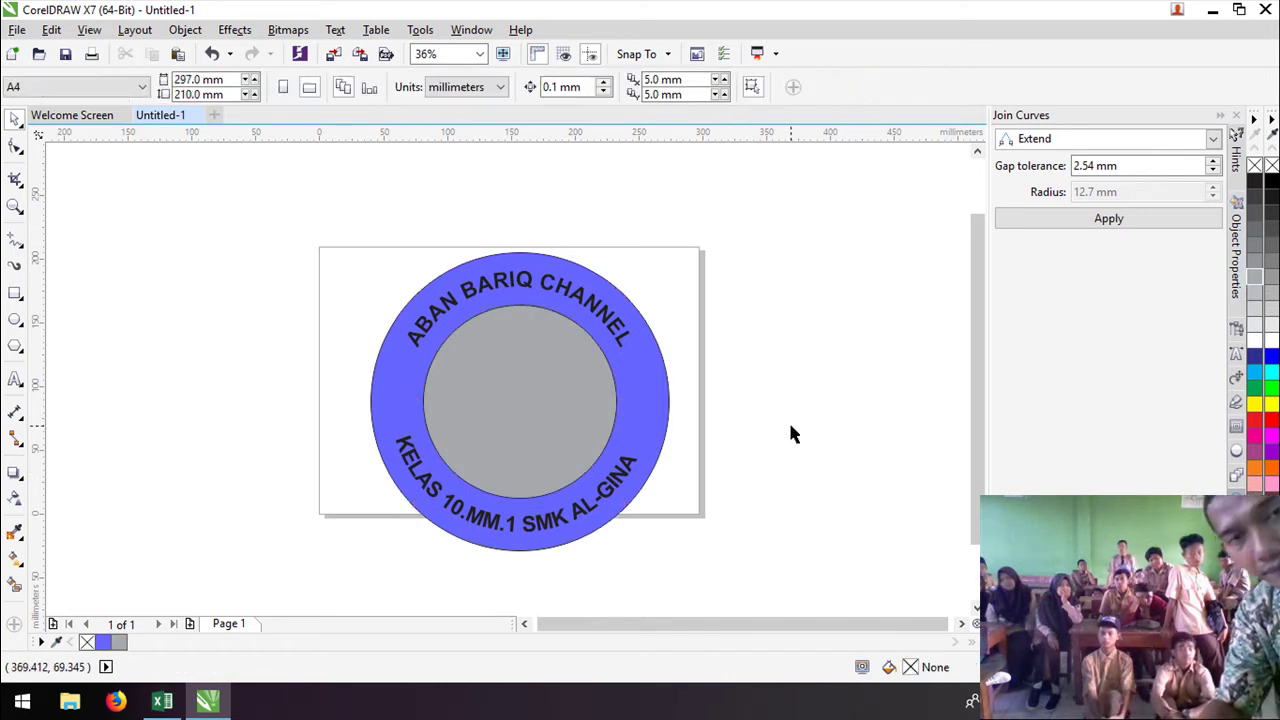
Step: Fill both the upper and the lower arc text with yellow
{"action": "left_click", "coordinate": [484, 518]}
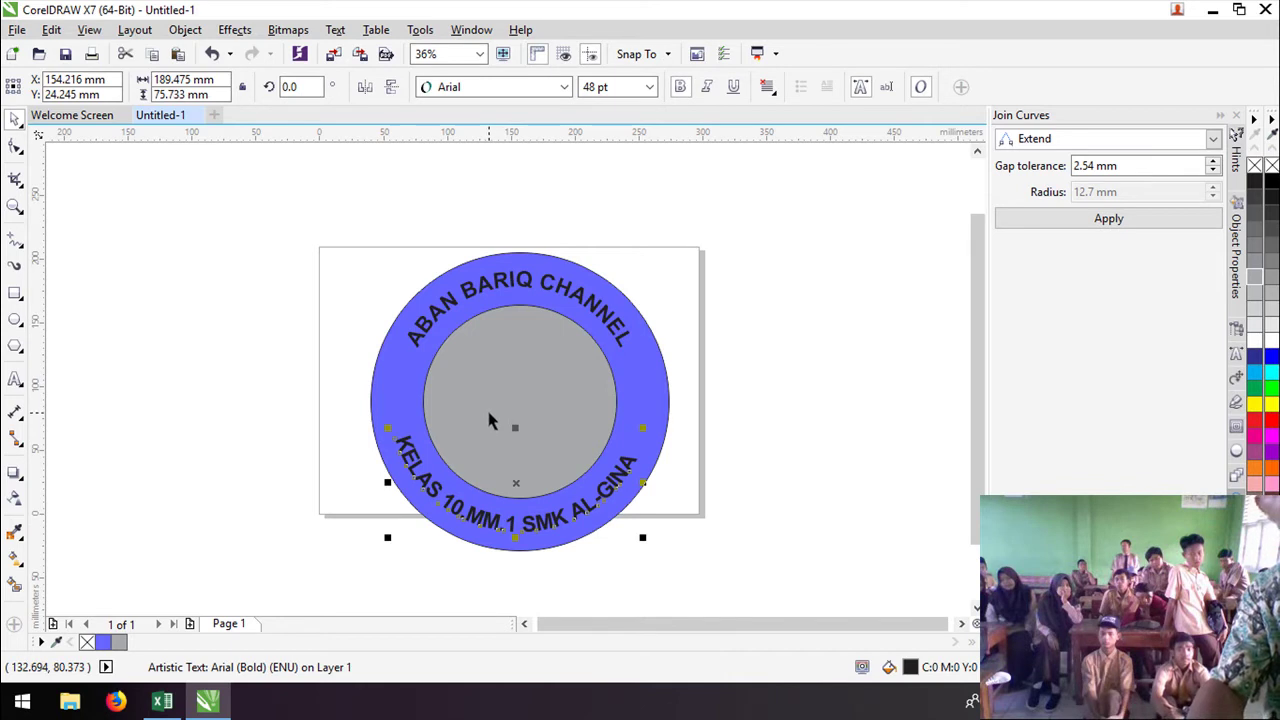
{"action": "left_click", "coordinate": [487, 281], "text": "shift"}
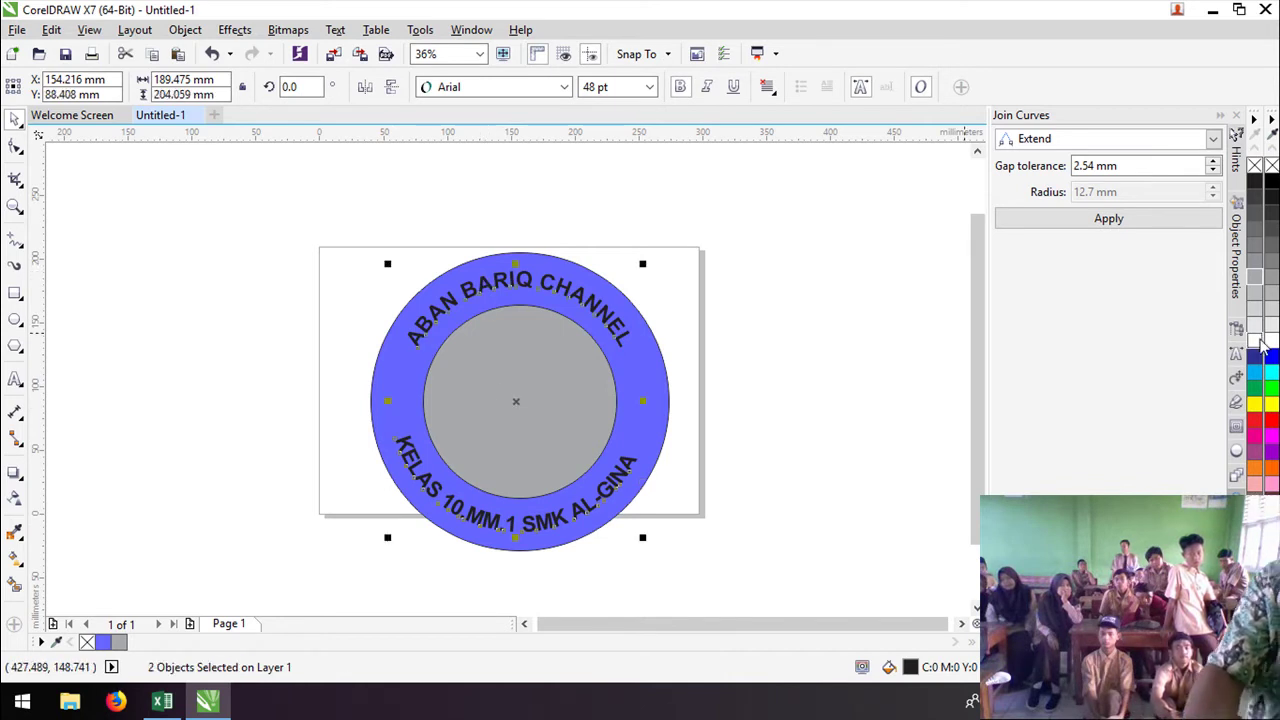
{"action": "left_click", "coordinate": [1271, 404]}
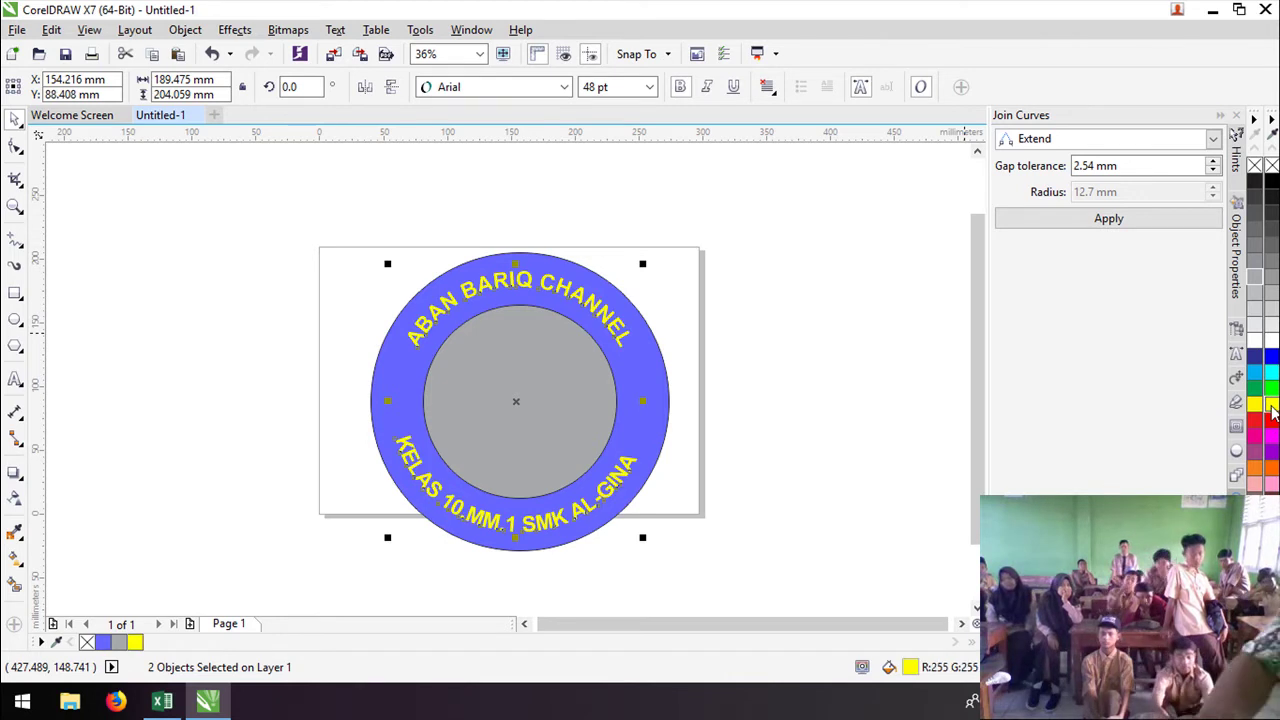
{"action": "left_click", "coordinate": [851, 519]}
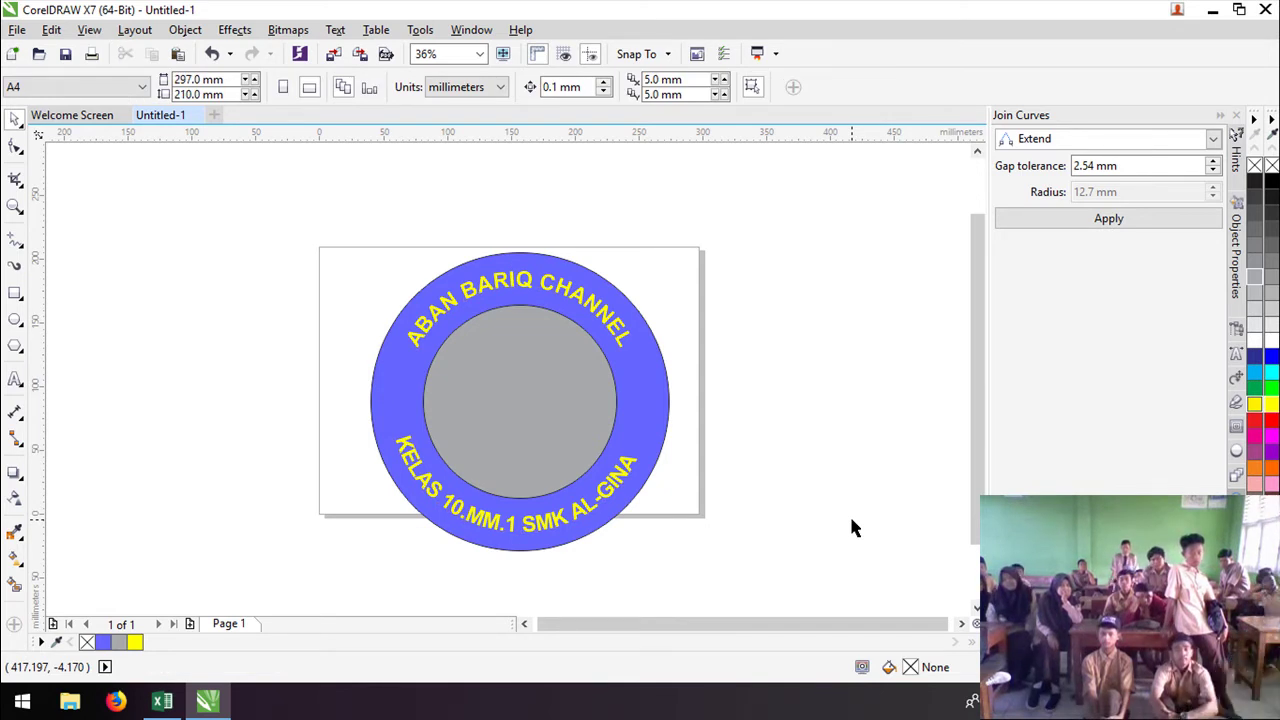
Step: Draw a five-pointed star about 30.8 by 35.2 mm beside the page and fill it with red
{"action": "left_click", "coordinate": [18, 348]}
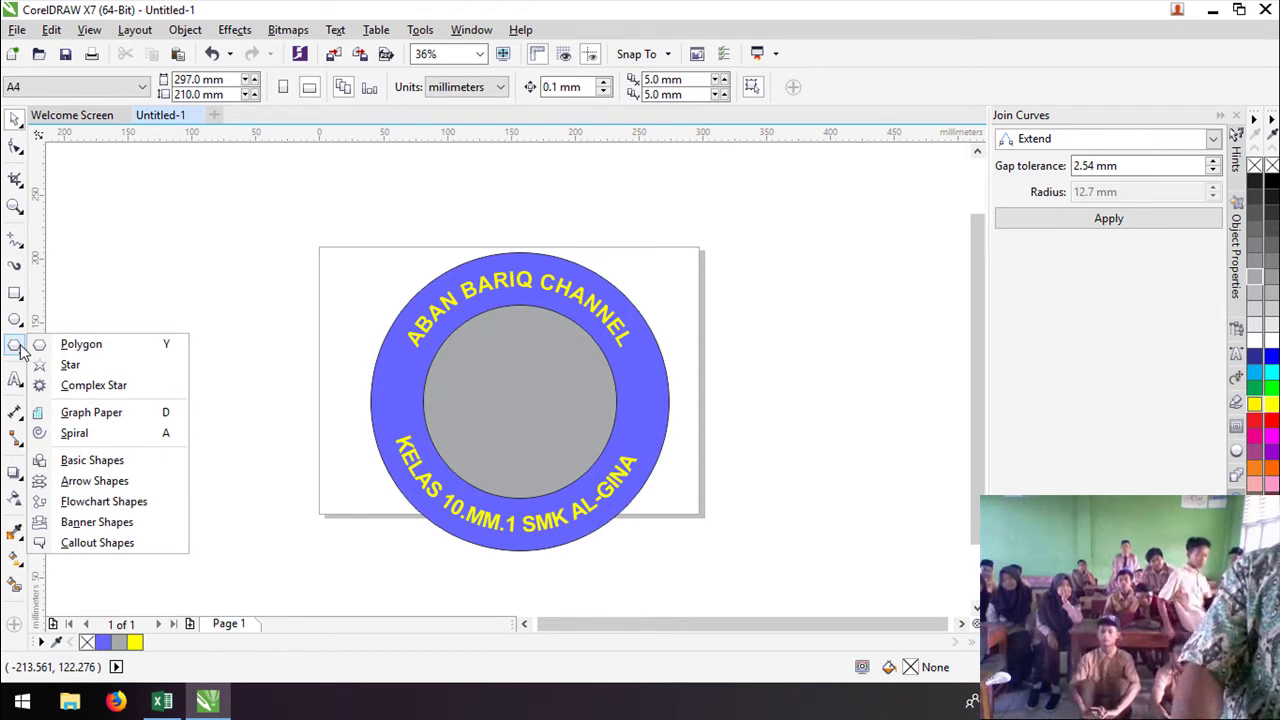
{"action": "left_click", "coordinate": [72, 366]}
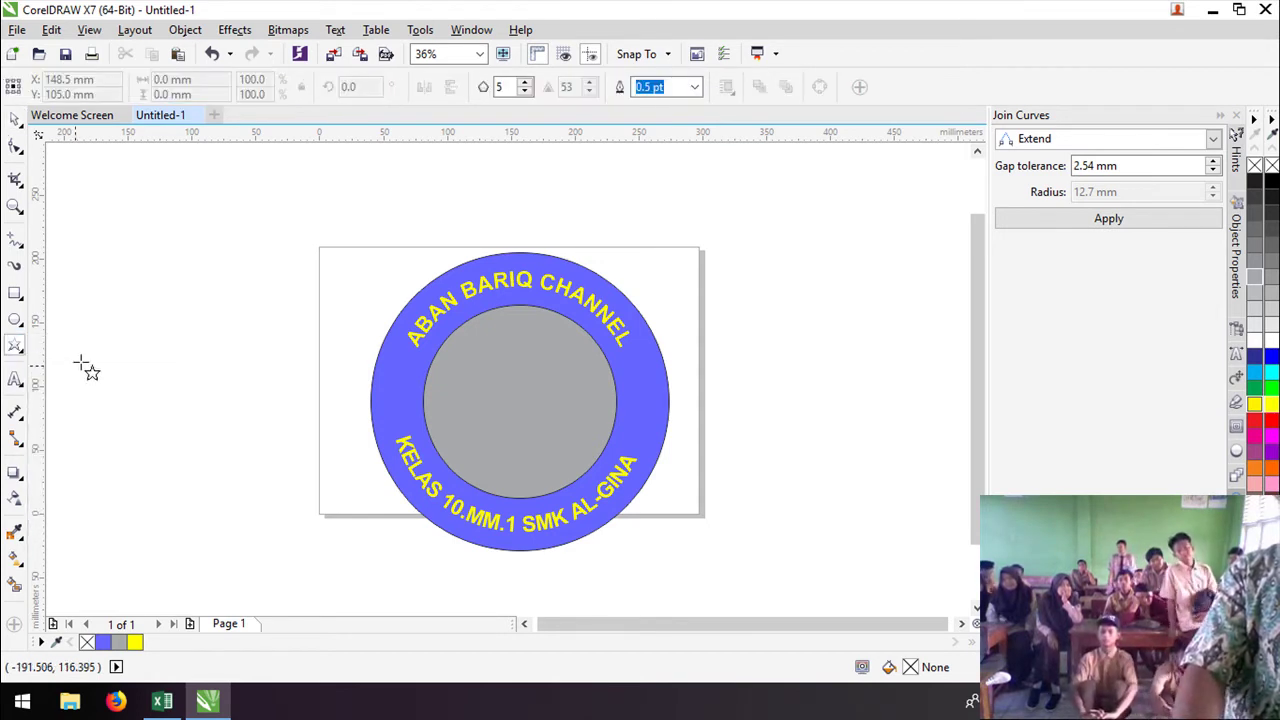
{"action": "mouse_move", "coordinate": [182, 286]}
{"action": "left_mouse_down"}
{"action": "mouse_move", "coordinate": [234, 349]}
{"action": "mouse_move", "coordinate": [229, 340]}
{"action": "left_mouse_up"}
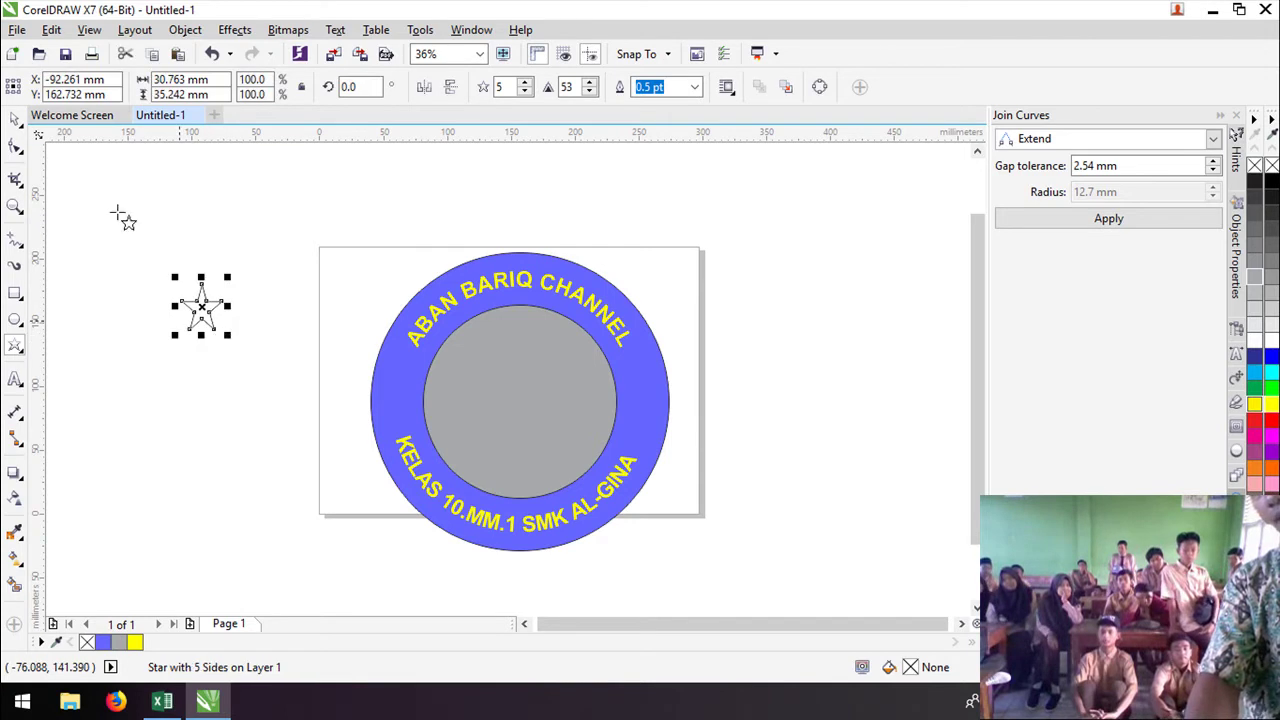
{"action": "left_click", "coordinate": [14, 120]}
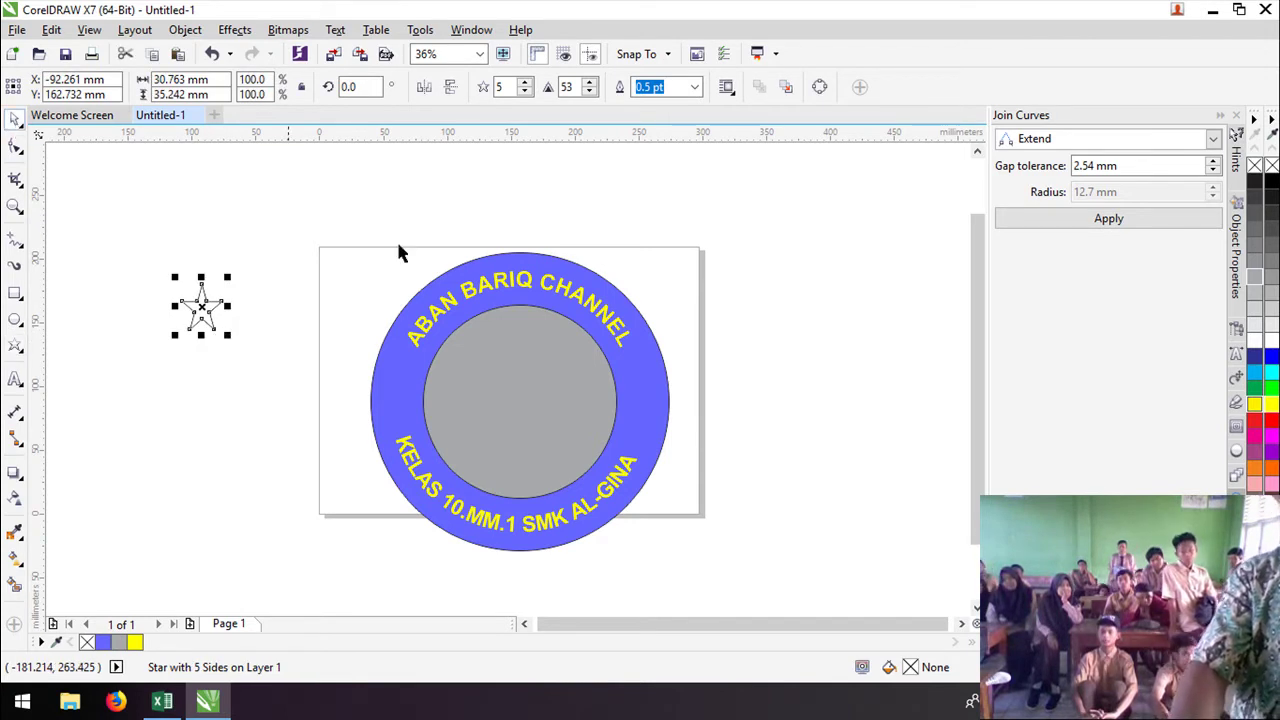
{"action": "left_click", "coordinate": [1259, 423]}
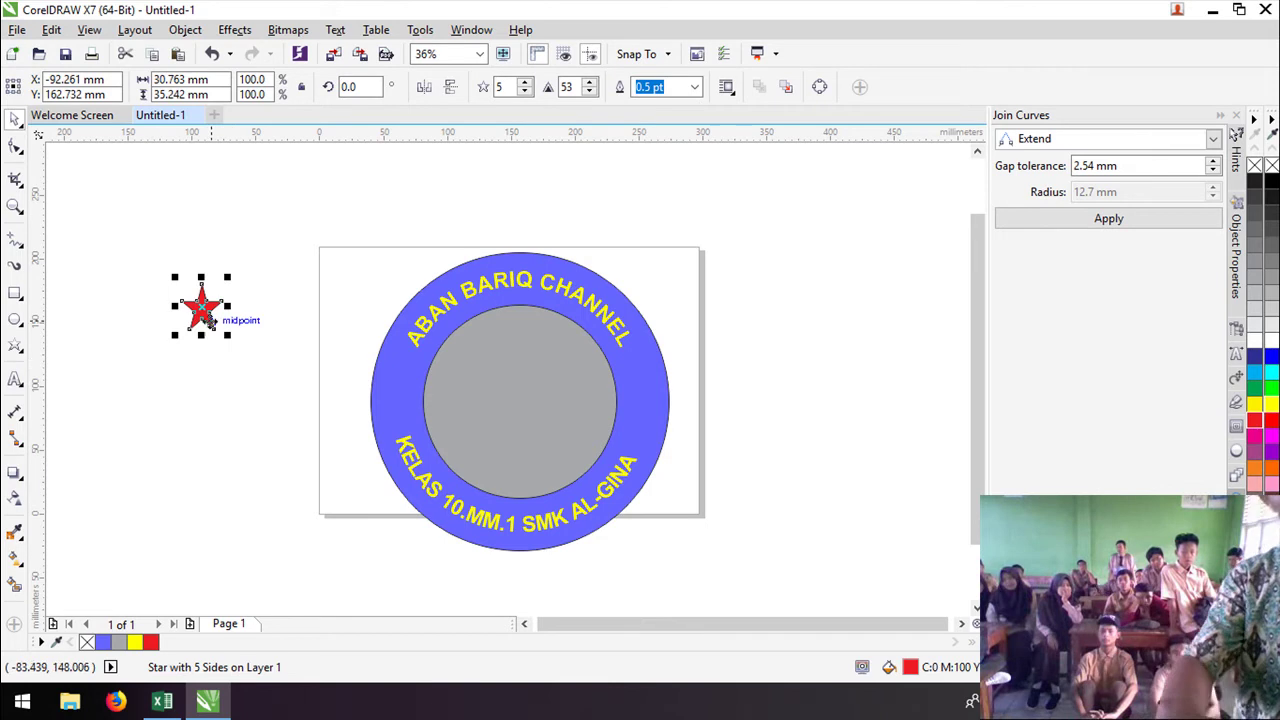
Step: Place the red star in the ring's left gap between the texts and duplicate it into the opposite gap
{"action": "left_click_drag", "start_coordinate": [202, 310], "coordinate": [400, 392]}
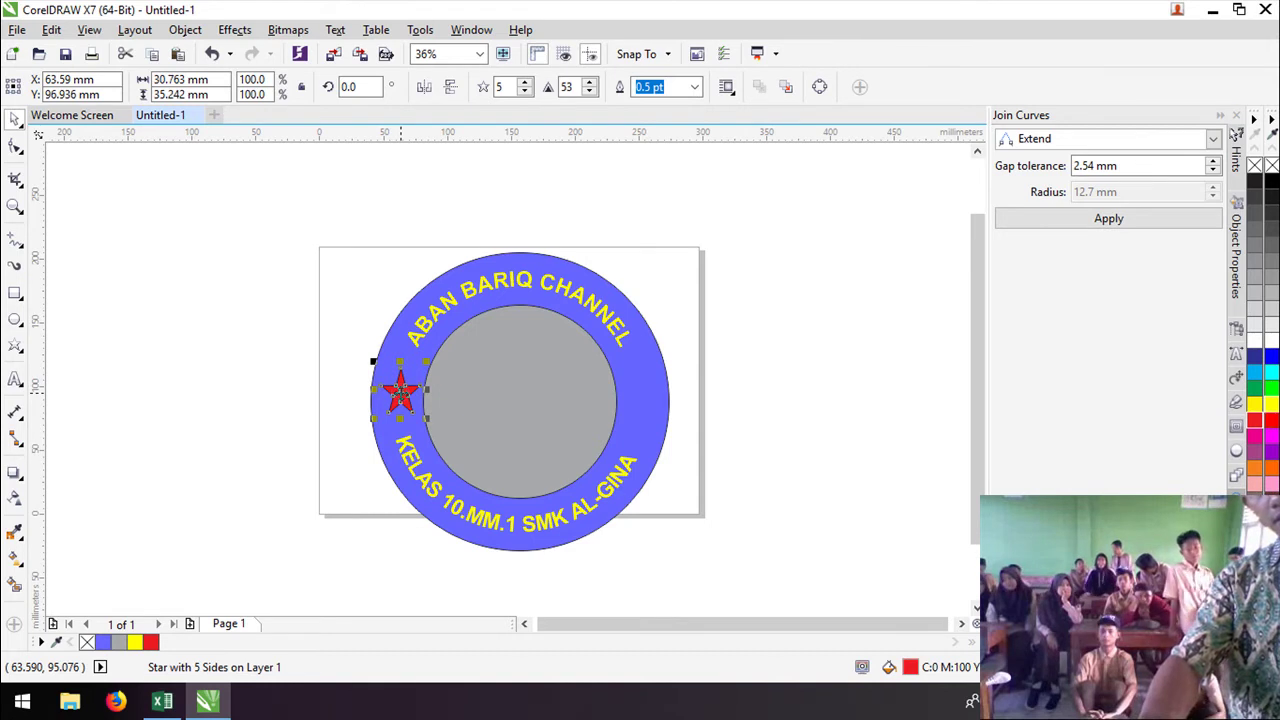
{"action": "left_click_drag", "start_coordinate": [400, 392], "coordinate": [641, 406]}
{"action": "left_click", "coordinate": [765, 507]}
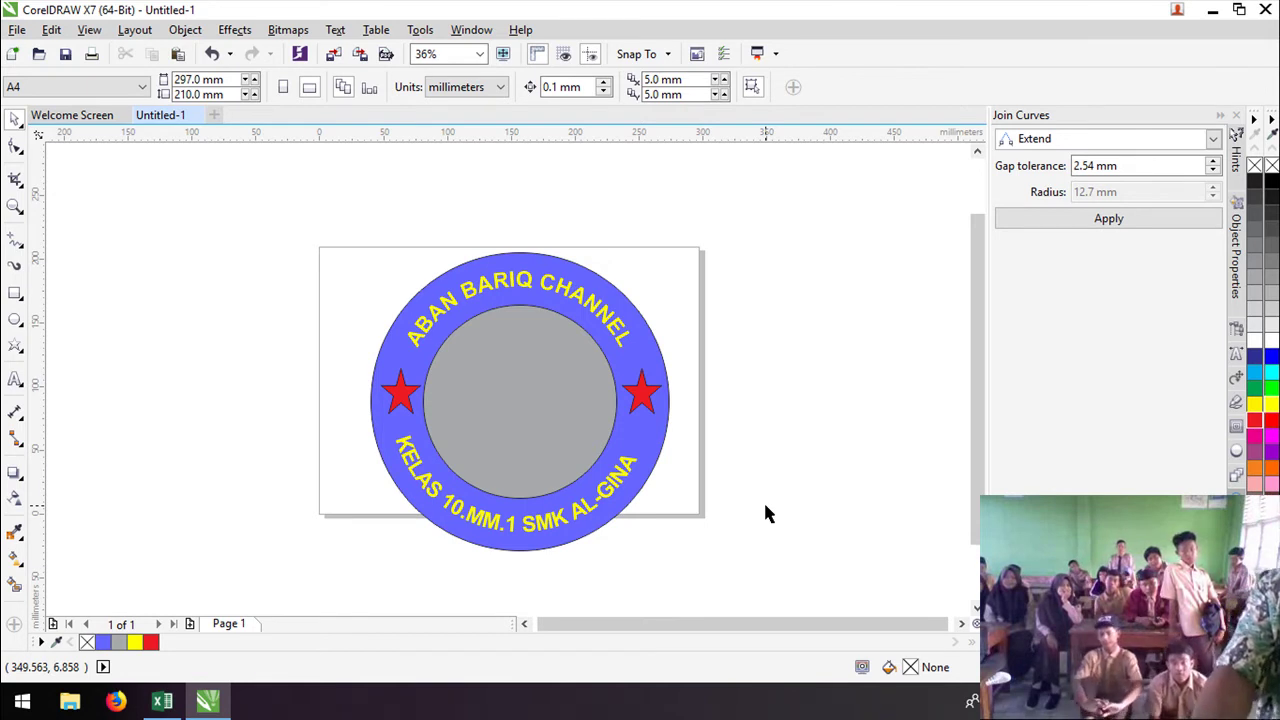
Step: Change the outer circle's fill to pure blue and deselect it
{"action": "left_click", "coordinate": [647, 443]}
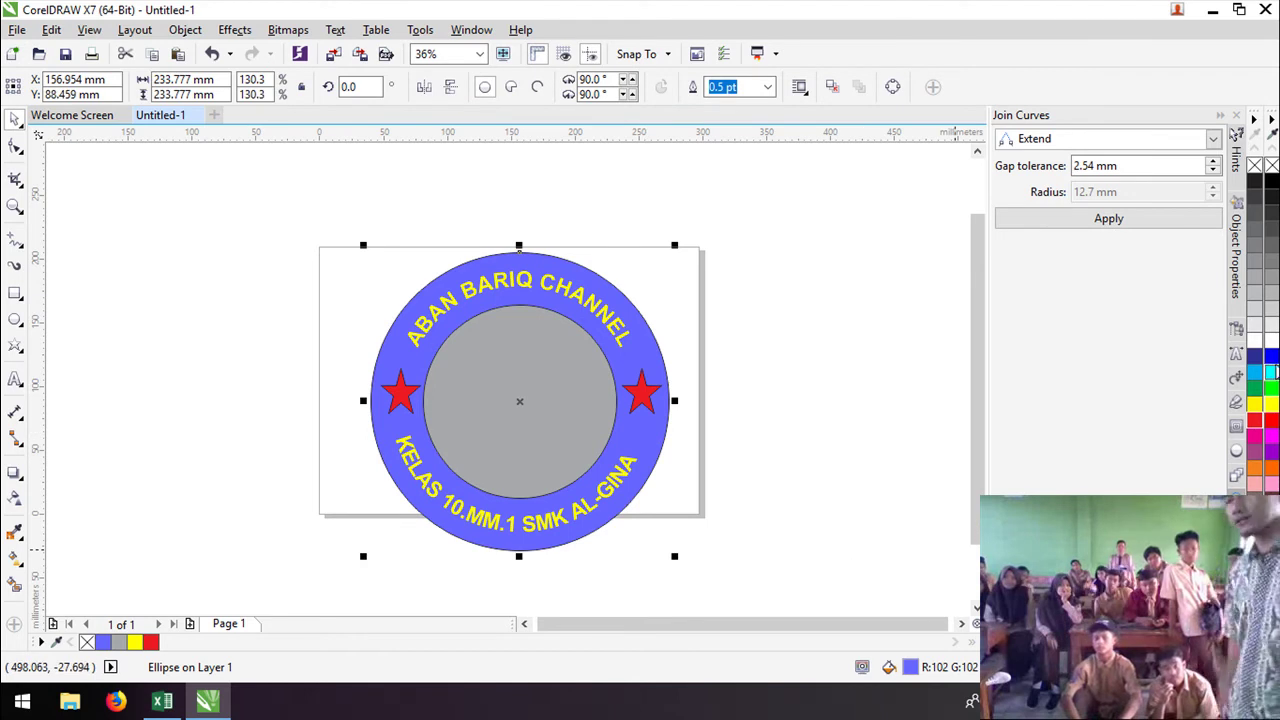
{"action": "left_click", "coordinate": [1271, 357]}
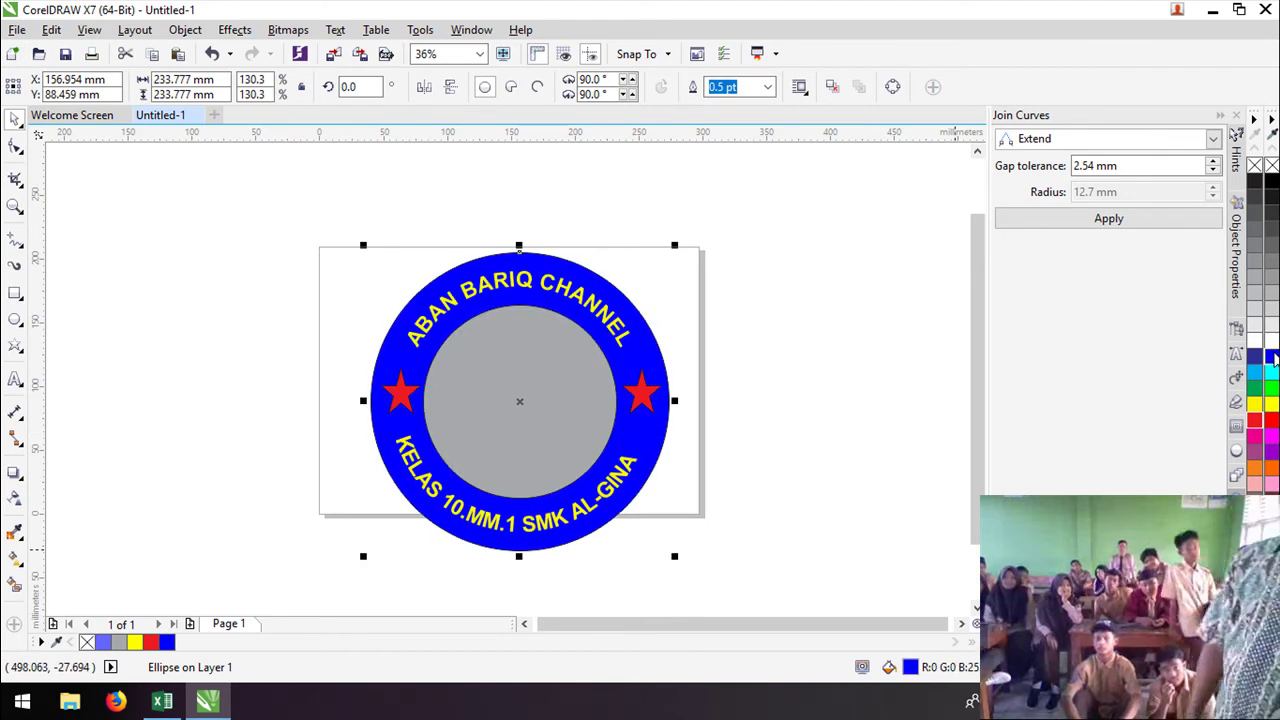
{"action": "left_click", "coordinate": [722, 436]}
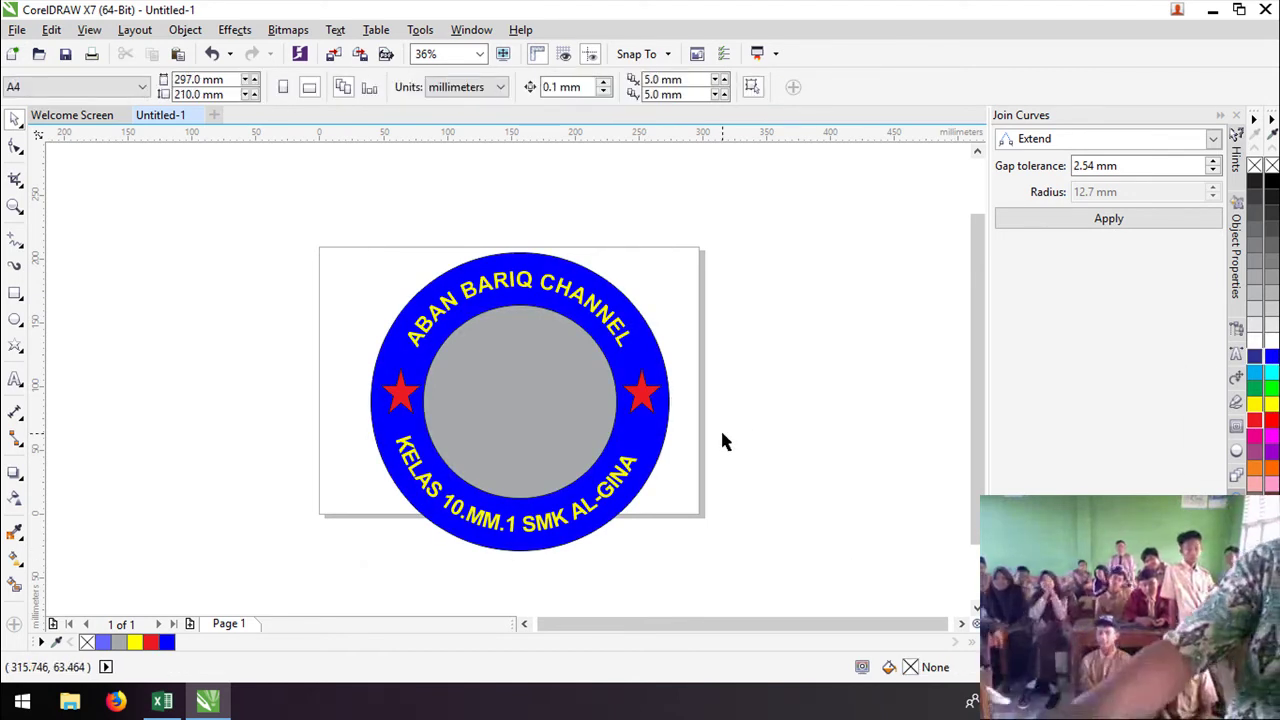